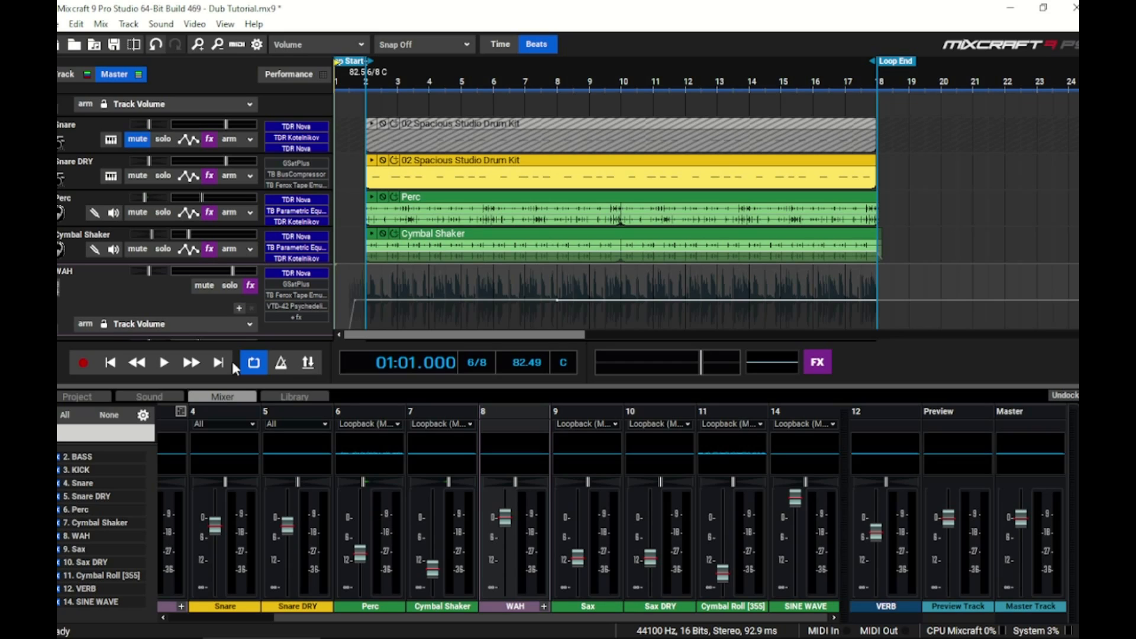
- Play the looped mix to hear the Snare DRY track with its effects off, and stop playback
{"action": "key", "text": "space"}
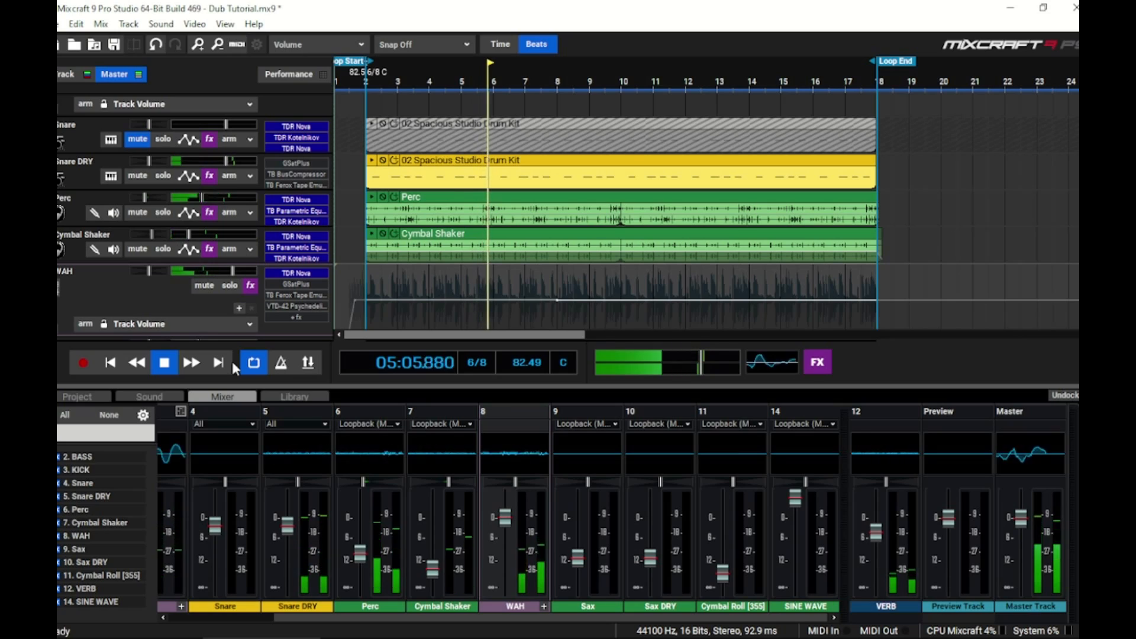
{"action": "key", "text": "space"}
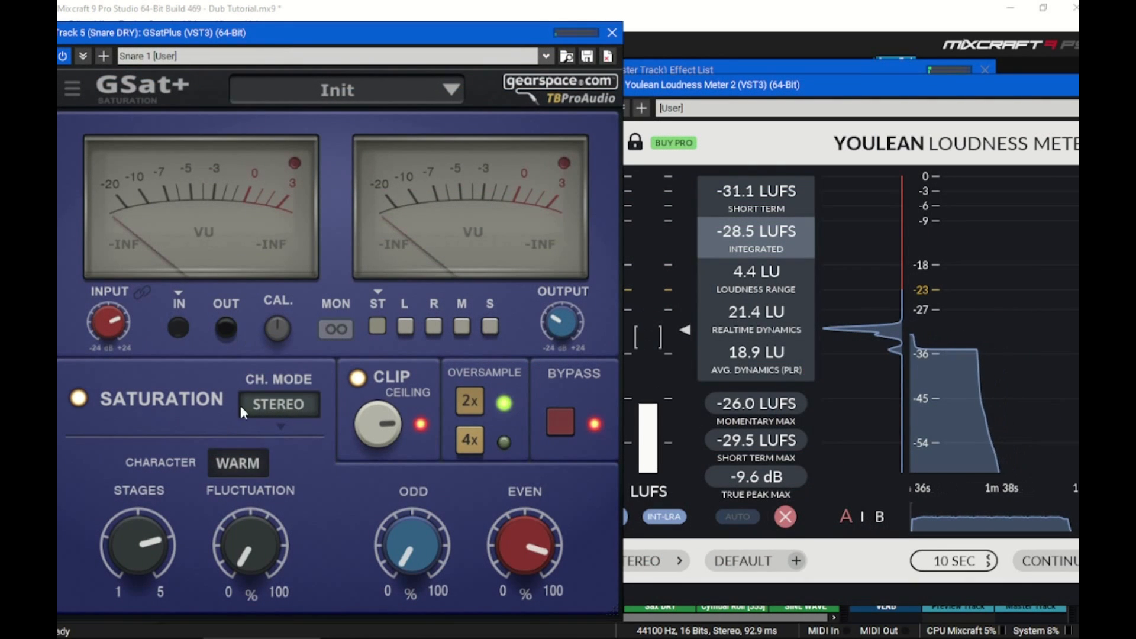
- Reset the Youlean Loudness Meter and measure the loudness and true peak with GSat+ bypassed on the Snare DRY track
{"action": "mouse_move", "coordinate": [361, 425]}
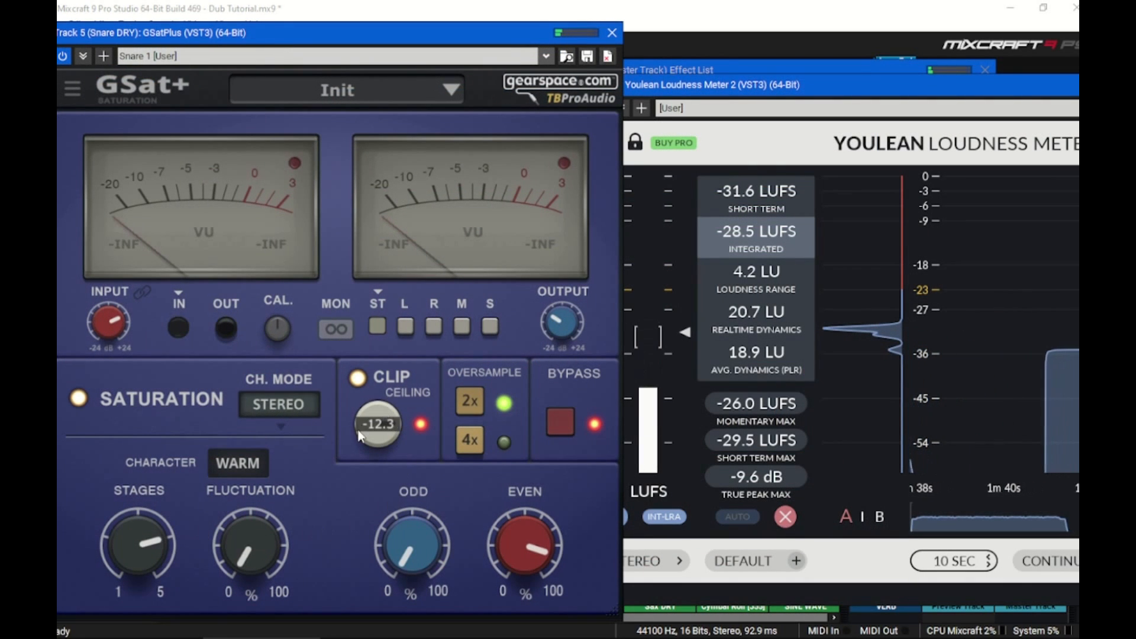
{"action": "left_click", "coordinate": [784, 518]}
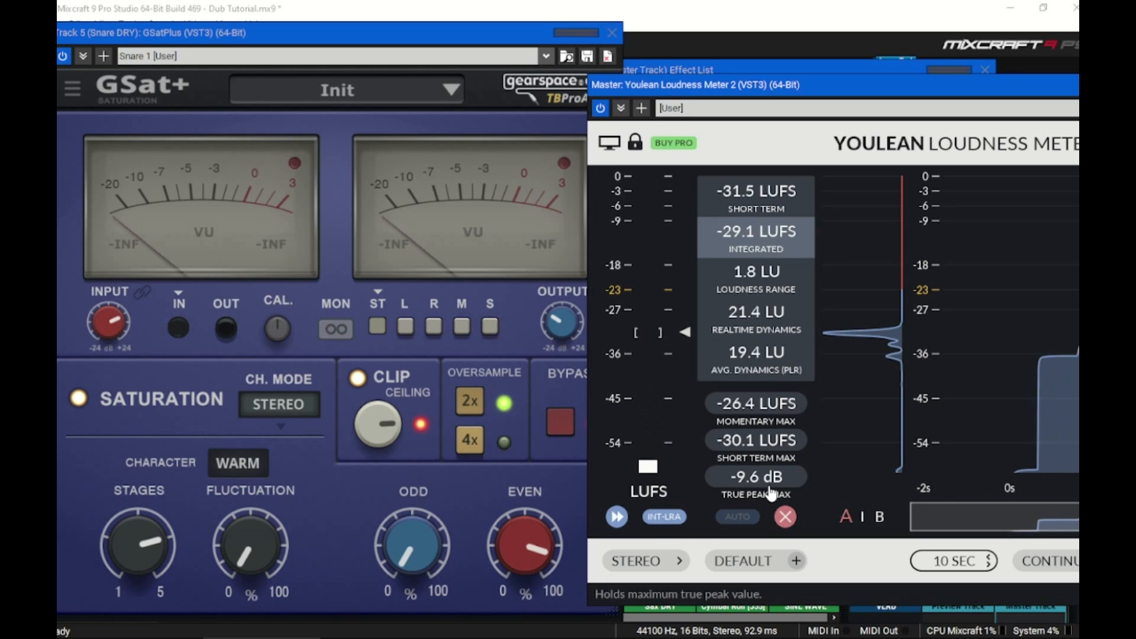
{"action": "left_click", "coordinate": [785, 517]}
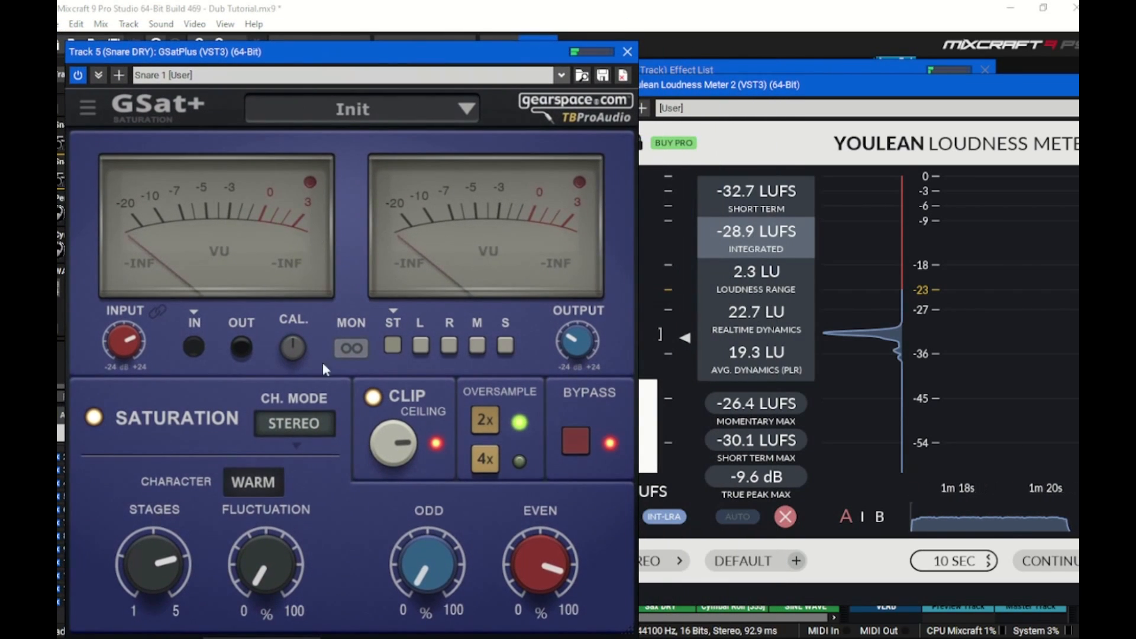
{"action": "left_click", "coordinate": [785, 518]}
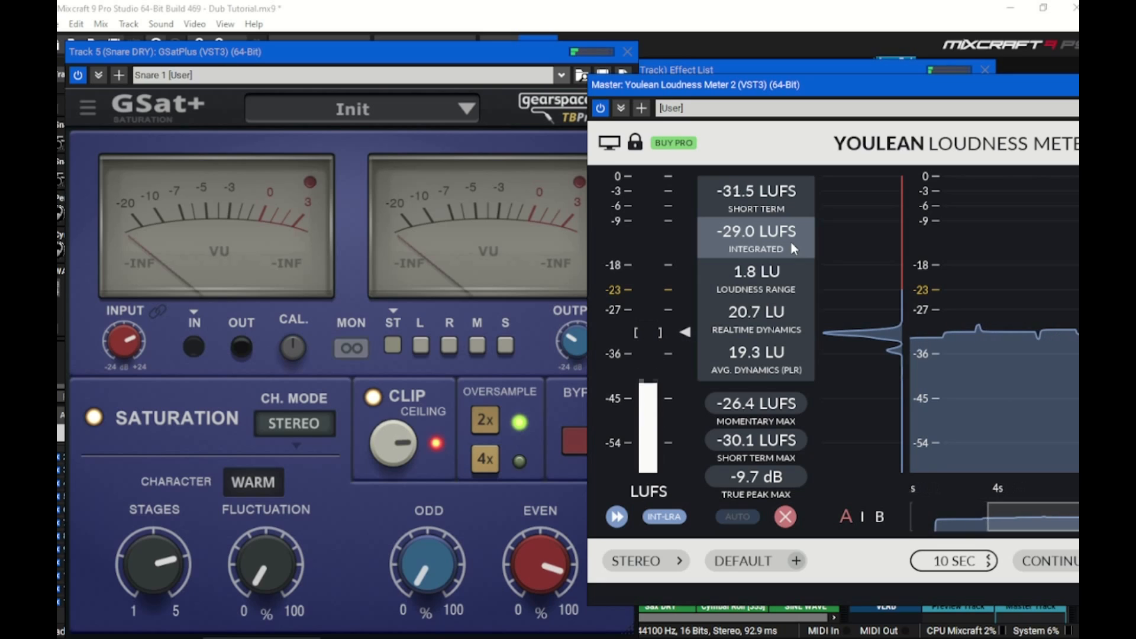
- Take GSat+ on the Snare DRY track out of bypass and start a fresh loudness measurement
{"action": "left_click_drag", "start_coordinate": [481, 57], "coordinate": [486, 39]}
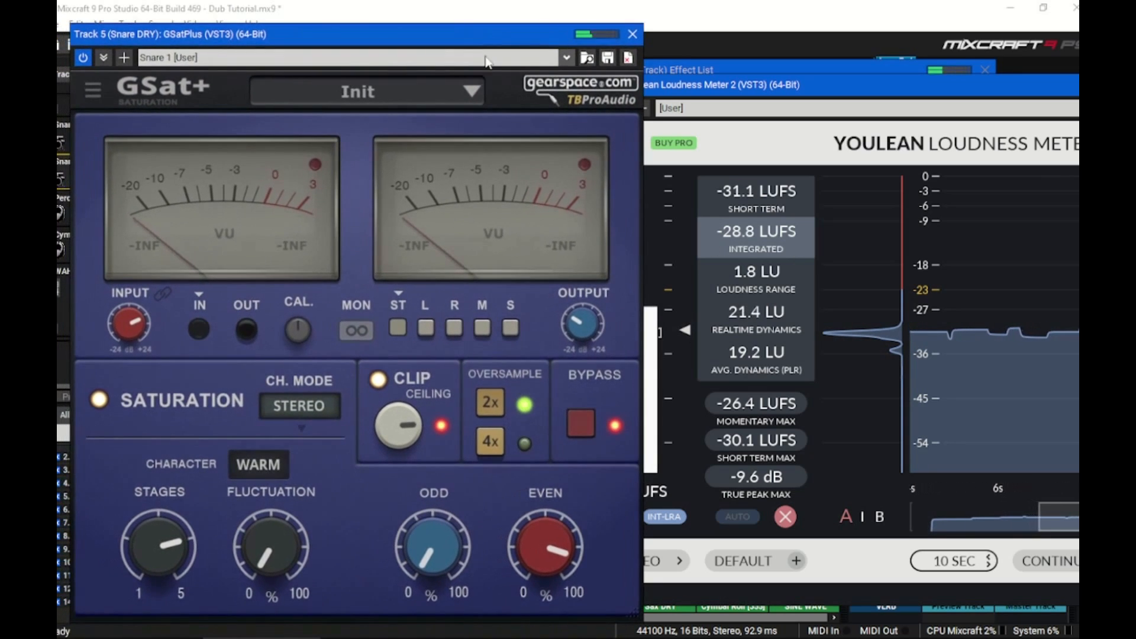
{"action": "left_click", "coordinate": [583, 424]}
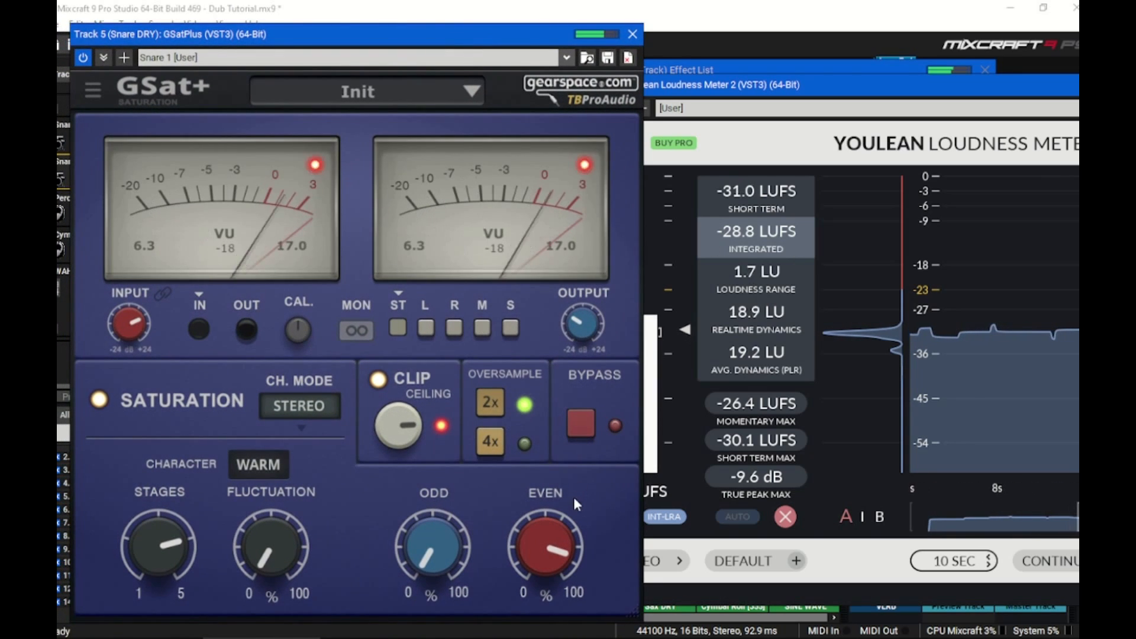
{"action": "left_click", "coordinate": [816, 506]}
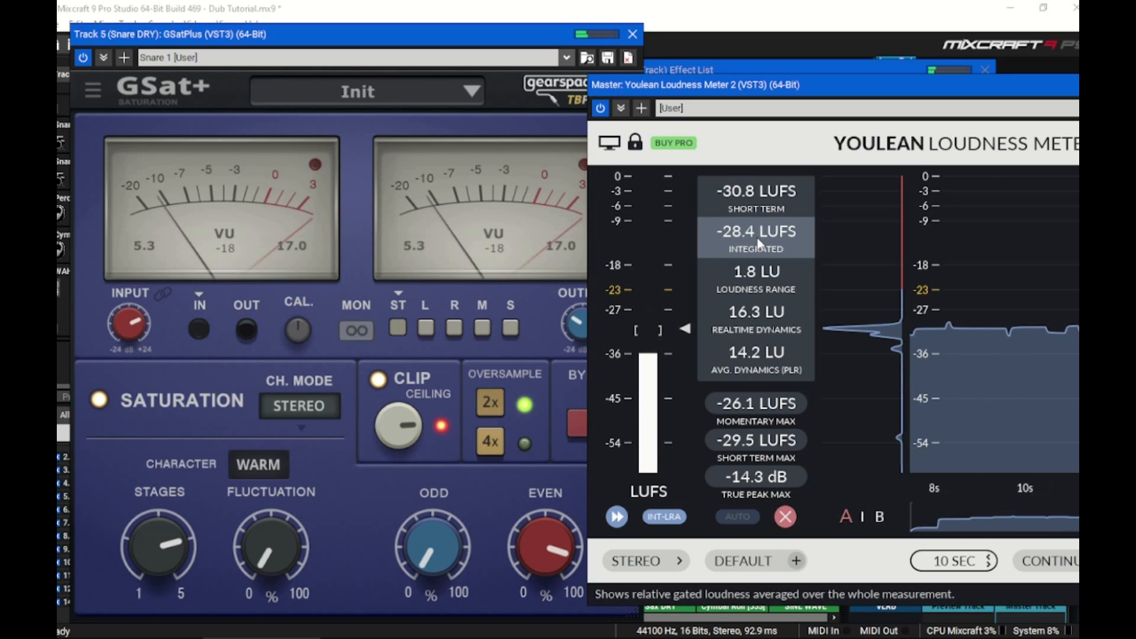
- Switch the GSat+ bypass on and off repeatedly to compare the unprocessed and saturated snare, ending with the effect active
{"action": "left_click_drag", "start_coordinate": [445, 33], "coordinate": [475, 24]}
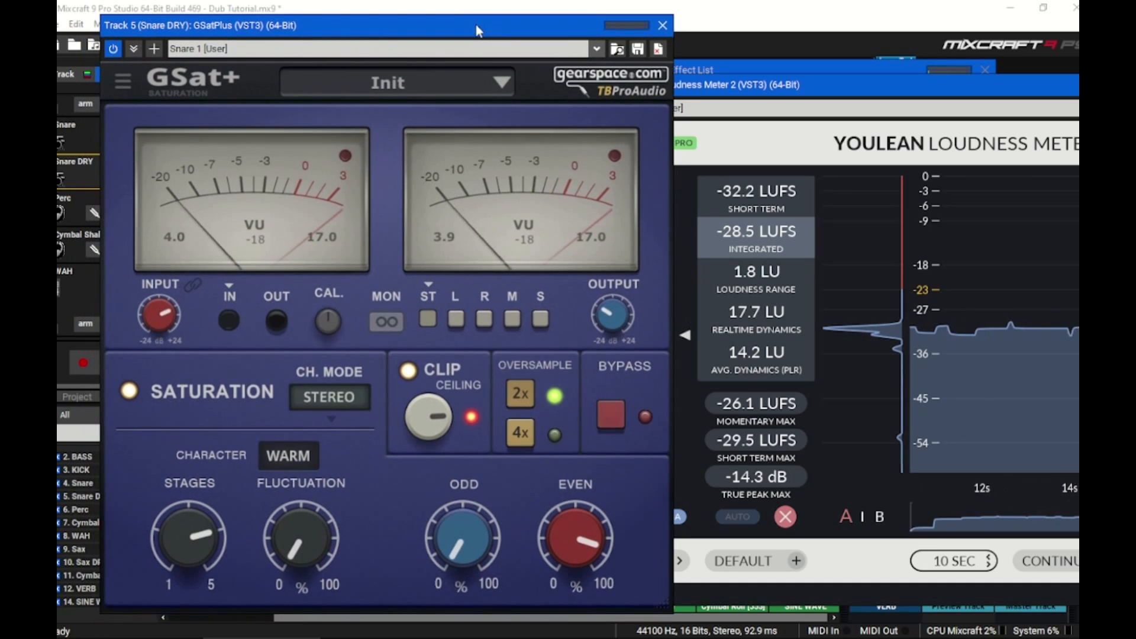
{"action": "left_click", "coordinate": [607, 417]}
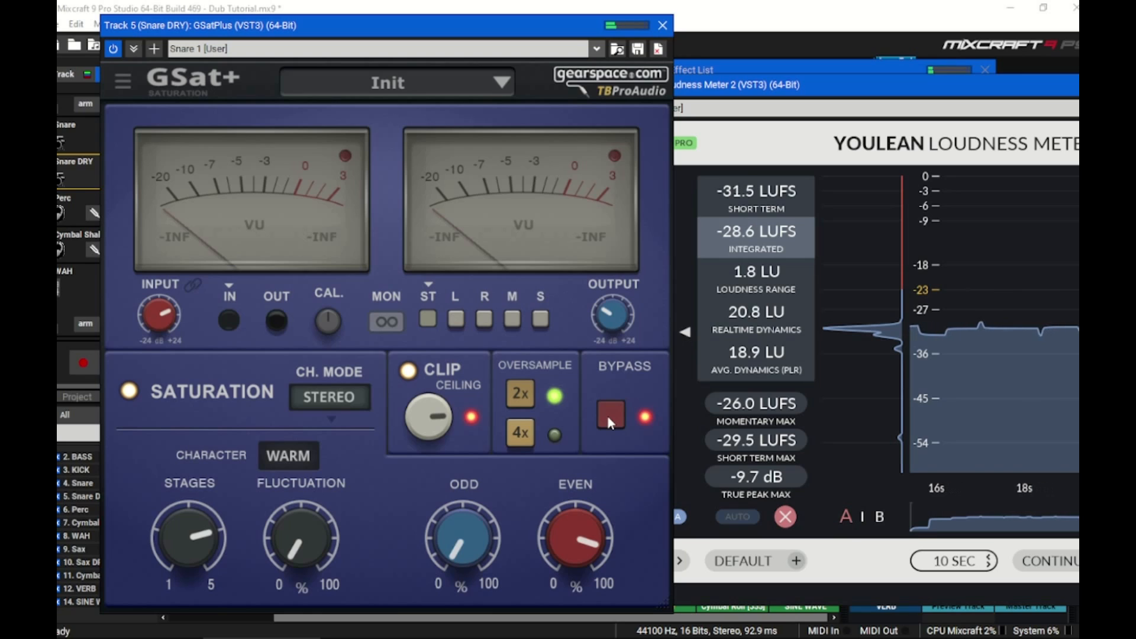
{"action": "left_click", "coordinate": [610, 421]}
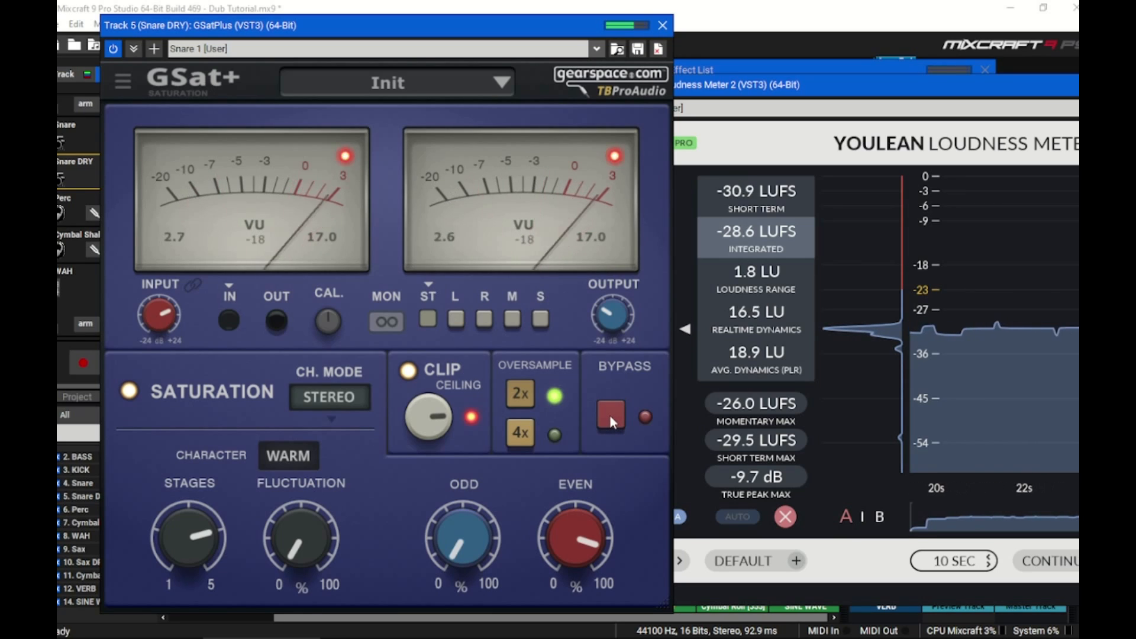
{"action": "left_click", "coordinate": [611, 419]}
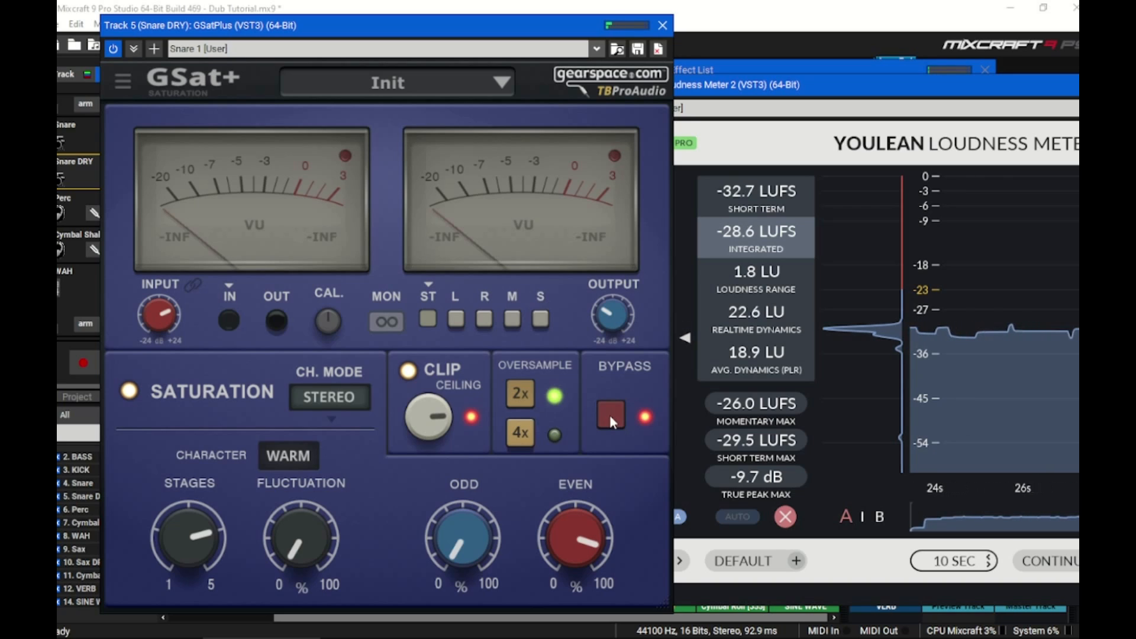
{"action": "left_click", "coordinate": [610, 416]}
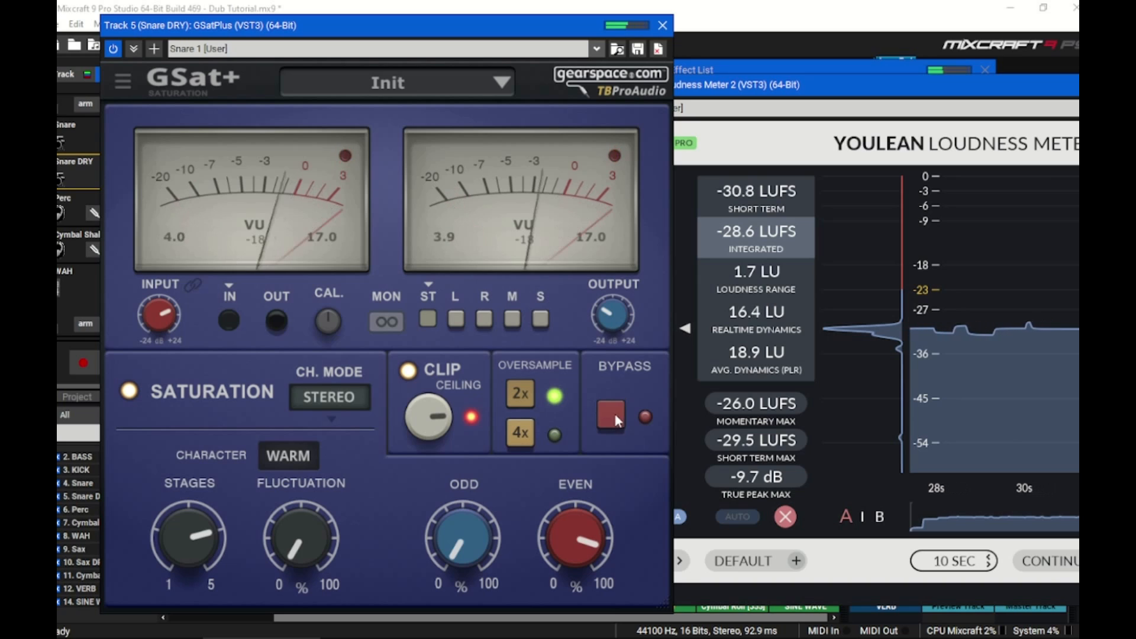
{"action": "left_click_drag", "start_coordinate": [318, 21], "coordinate": [400, 25]}
{"action": "left_click_drag", "start_coordinate": [471, 25], "coordinate": [391, 26]}
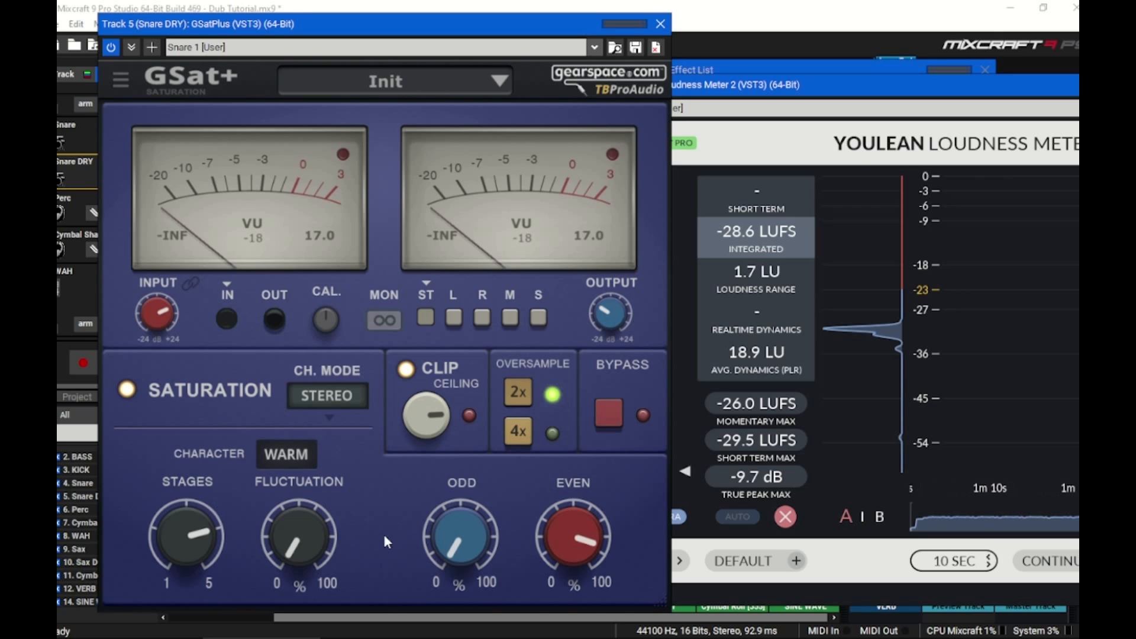
{"action": "left_click_drag", "start_coordinate": [394, 27], "coordinate": [425, 27]}
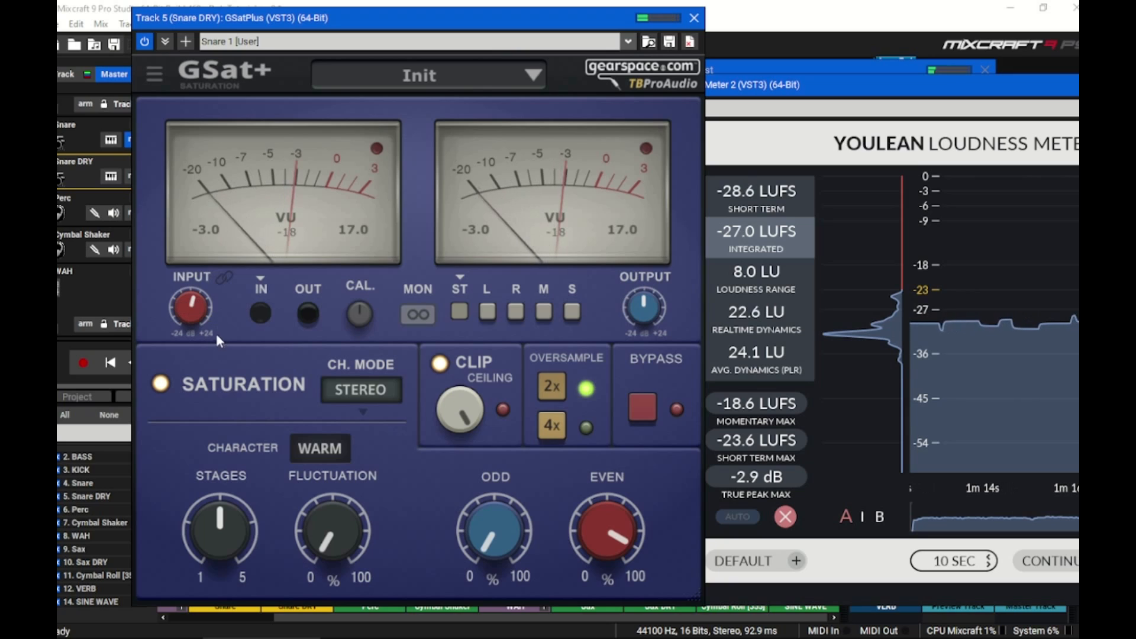
- Lower the clip ceiling in GSat+ from its maximum to about -13.5 so that the snare peaks are clipped
{"action": "mouse_move", "coordinate": [196, 316]}
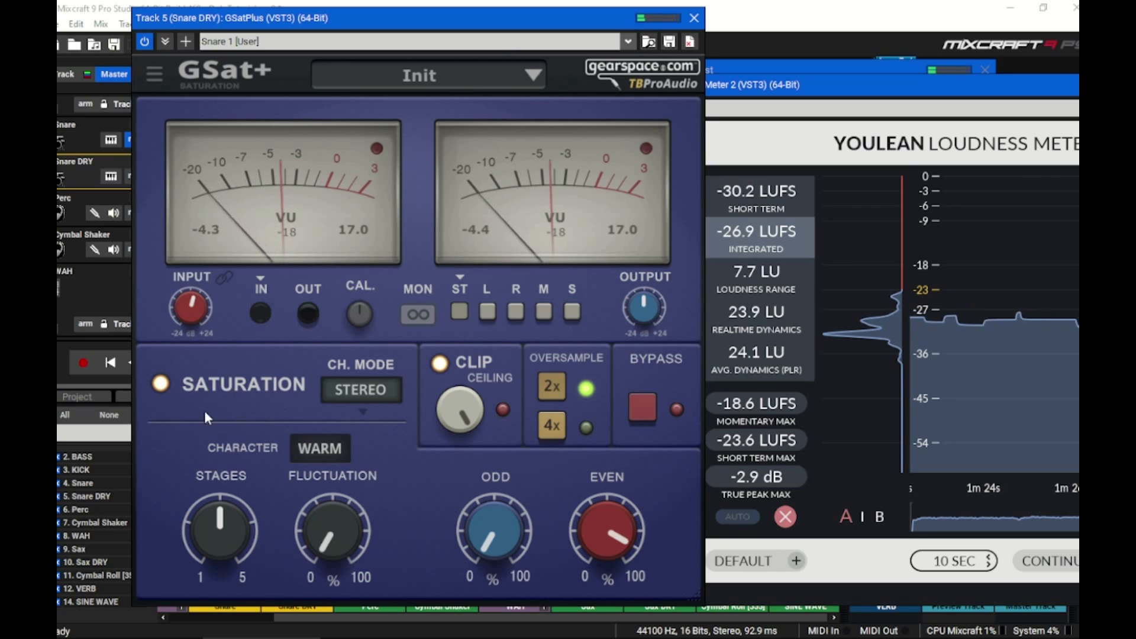
{"action": "mouse_move", "coordinate": [474, 430]}
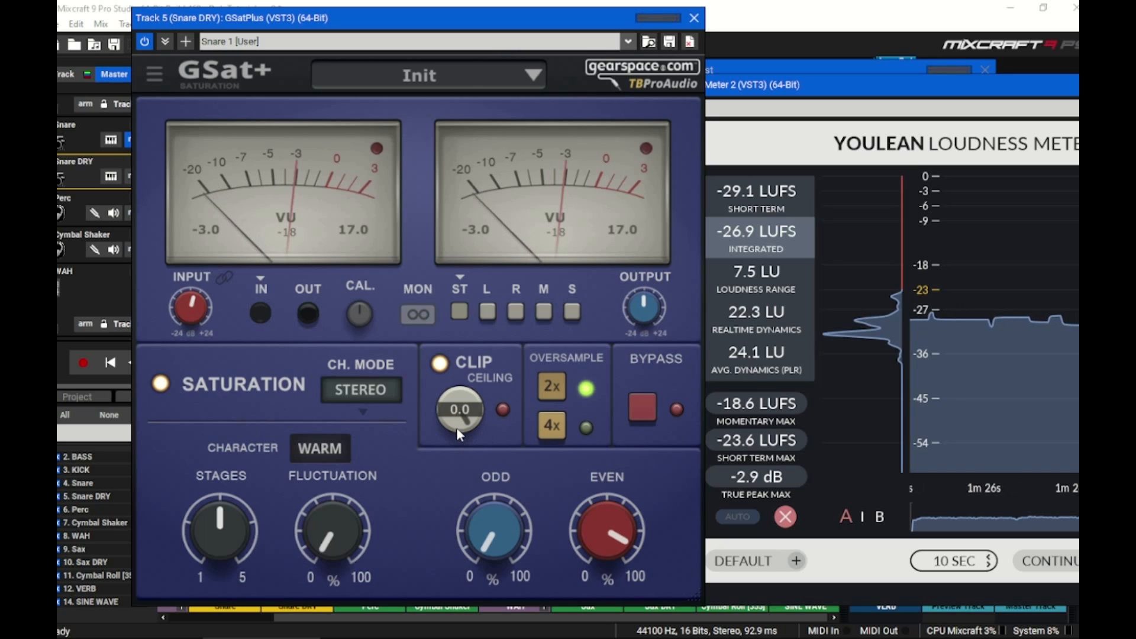
{"action": "left_click_drag", "start_coordinate": [469, 427], "coordinate": [469, 475]}
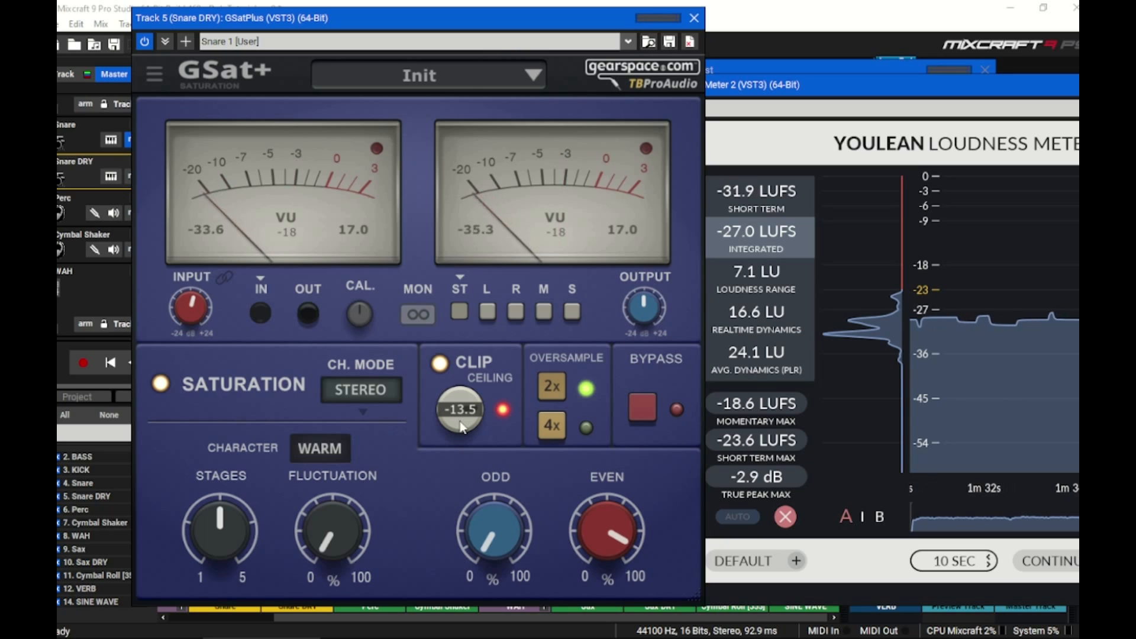
{"action": "left_click_drag", "start_coordinate": [467, 417], "coordinate": [462, 491]}
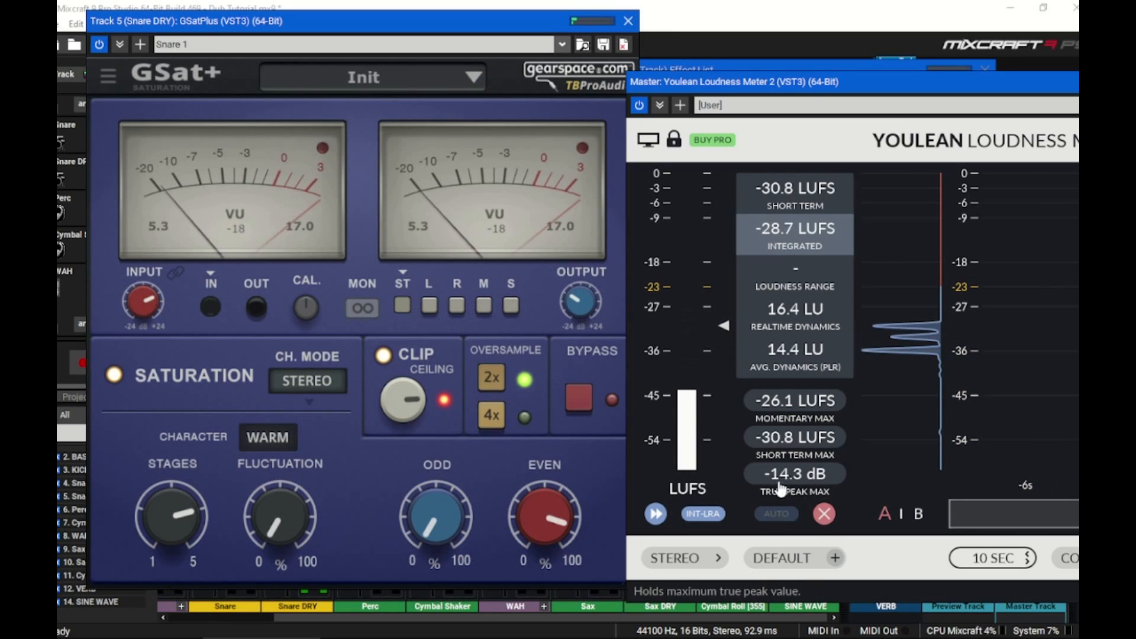
- Measure the snare's loudness and true peak with GSat+ bypassed and again with it active, resetting the meter each time
{"action": "left_click", "coordinate": [579, 402]}
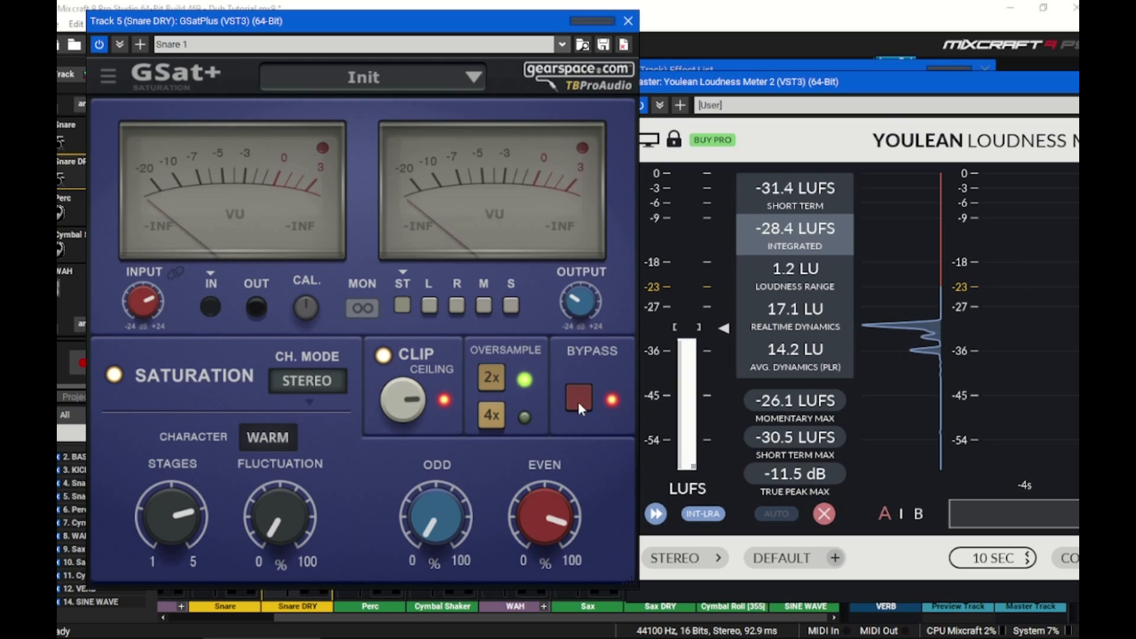
{"action": "left_click", "coordinate": [824, 514]}
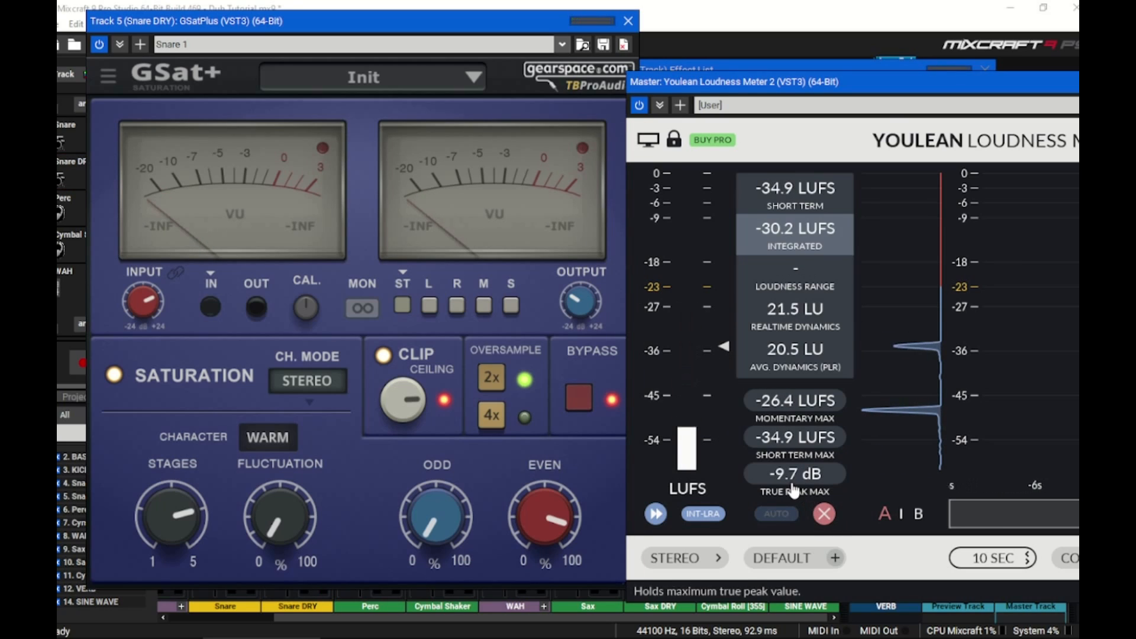
{"action": "left_click", "coordinate": [580, 398]}
{"action": "left_click", "coordinate": [824, 514]}
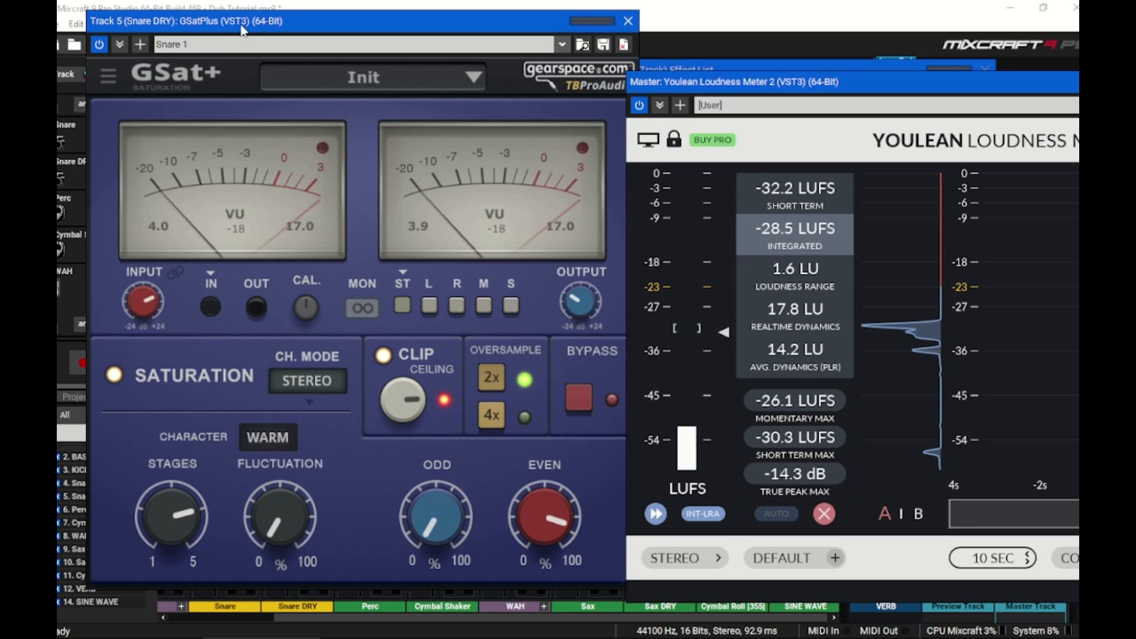
- Close the loudness meter and the master track's effect list, and move the GSat+ window clear of the track headers
{"action": "left_click_drag", "start_coordinate": [243, 29], "coordinate": [292, 25]}
{"action": "left_click_drag", "start_coordinate": [957, 80], "coordinate": [703, 88]}
{"action": "left_click_drag", "start_coordinate": [1035, 94], "coordinate": [883, 105]}
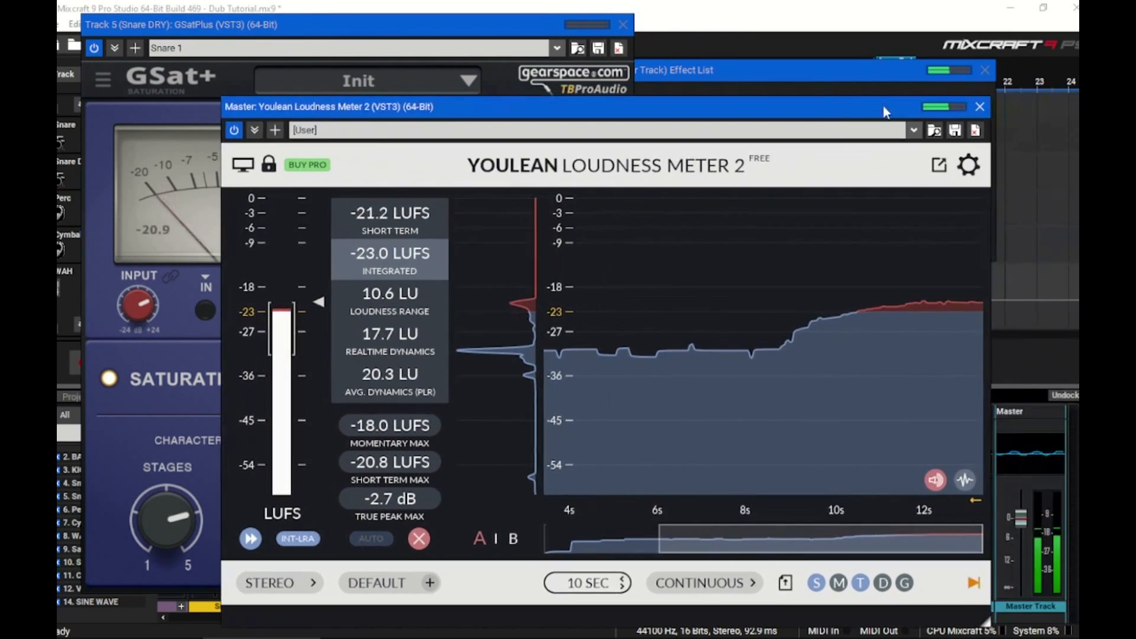
{"action": "left_click", "coordinate": [982, 107]}
{"action": "left_click", "coordinate": [983, 70]}
{"action": "left_click_drag", "start_coordinate": [466, 35], "coordinate": [683, 33]}
- Bypass and reactivate GSat+ during playback to compare the snare's sound within the full mix
{"action": "mouse_move", "coordinate": [739, 538]}
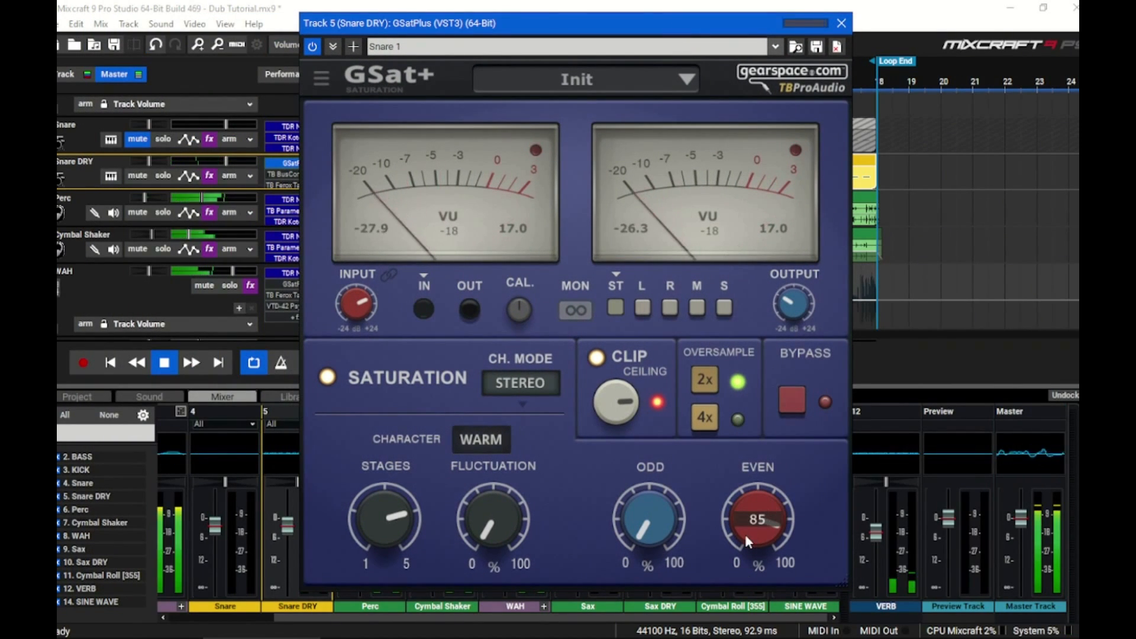
{"action": "left_click", "coordinate": [793, 402]}
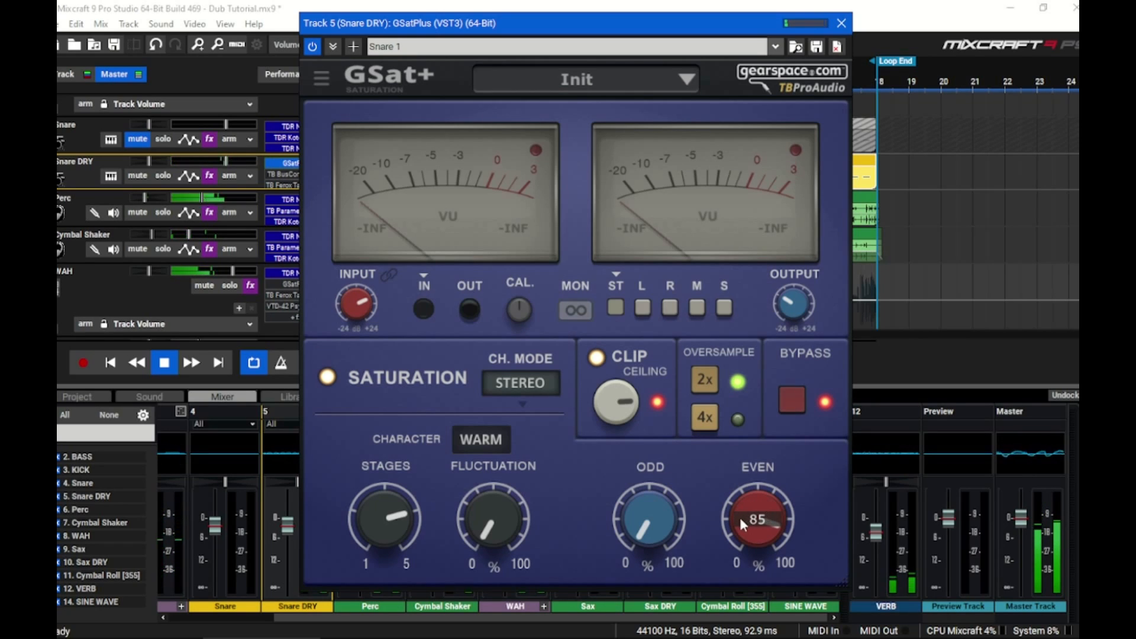
{"action": "left_click", "coordinate": [797, 405]}
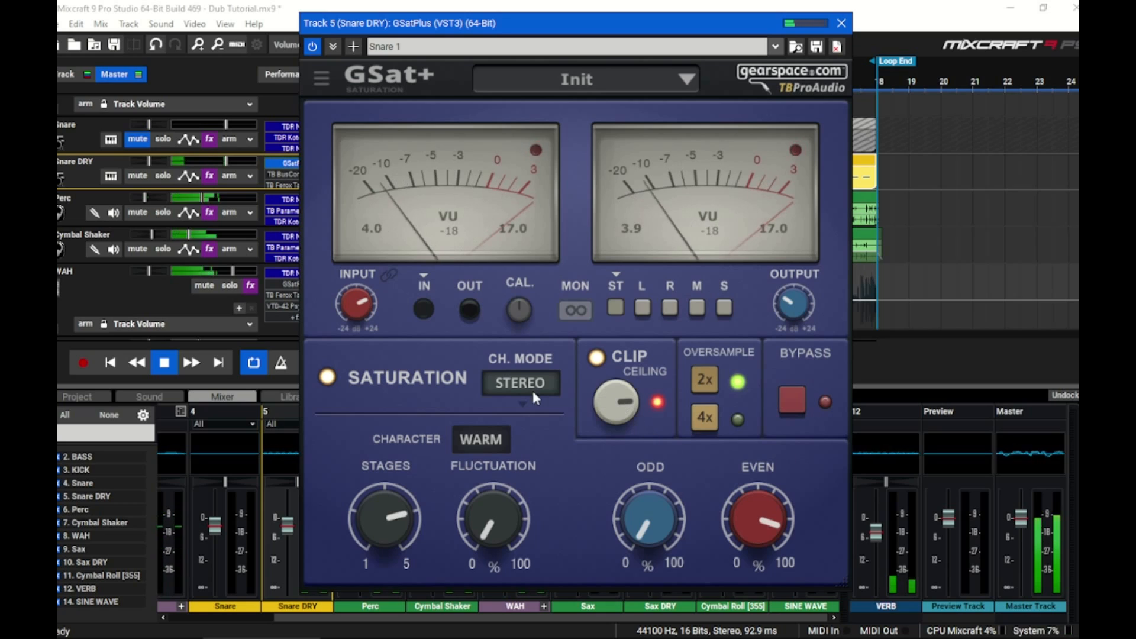
- Enable the TB Ferox Tape Emulator in the Snare DRY effect list, stop playback and close the emulator's window
{"action": "left_click", "coordinate": [166, 371]}
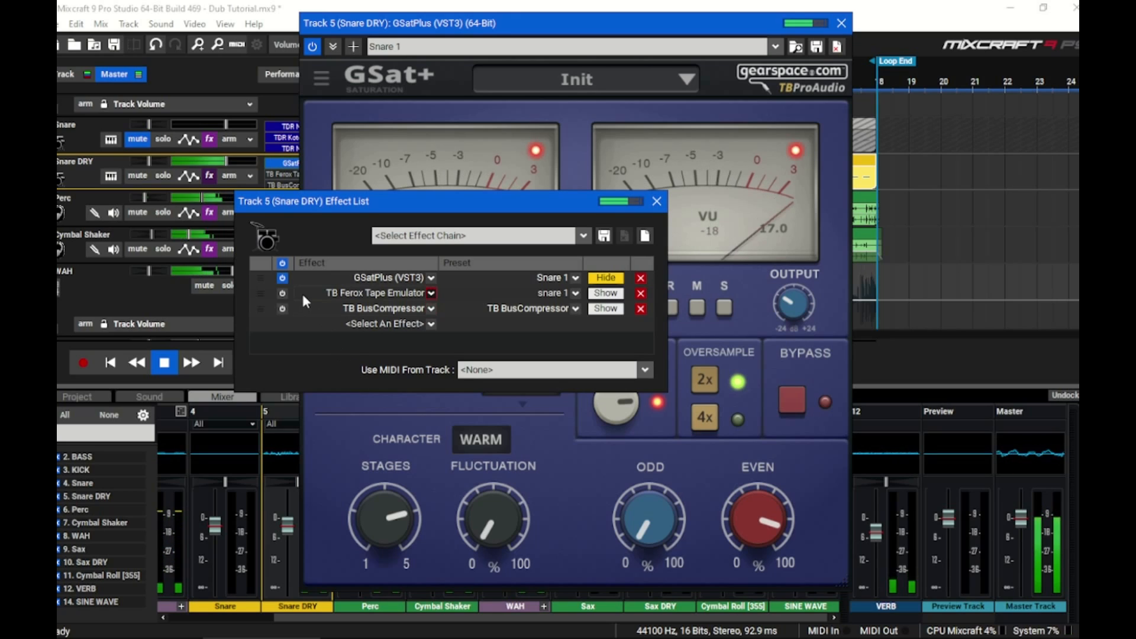
{"action": "left_click", "coordinate": [282, 293]}
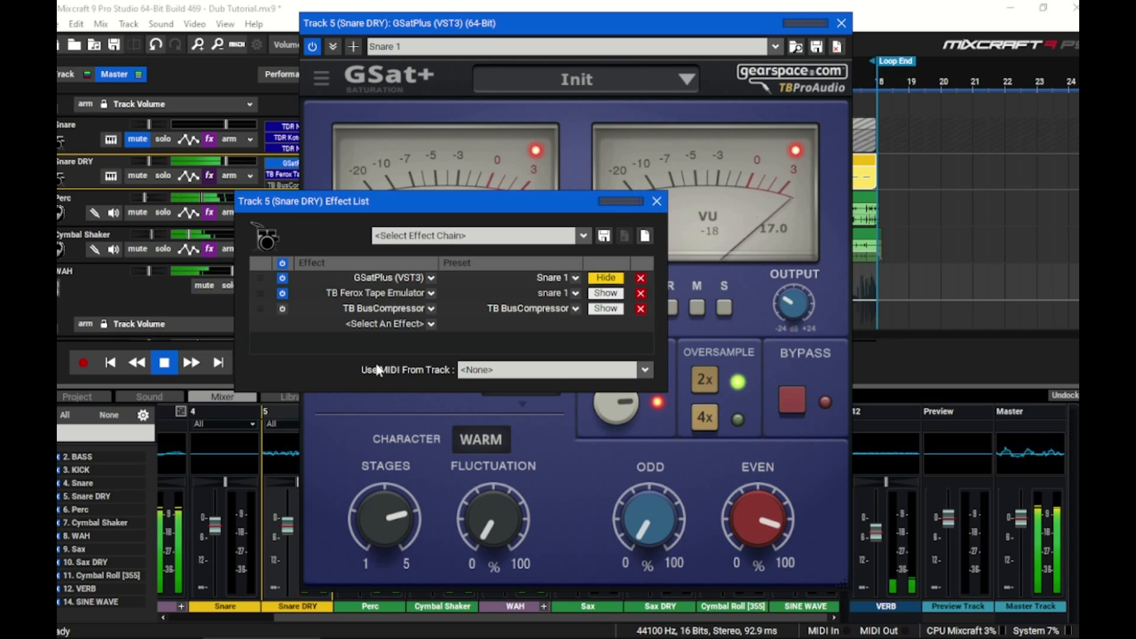
{"action": "left_click", "coordinate": [165, 362]}
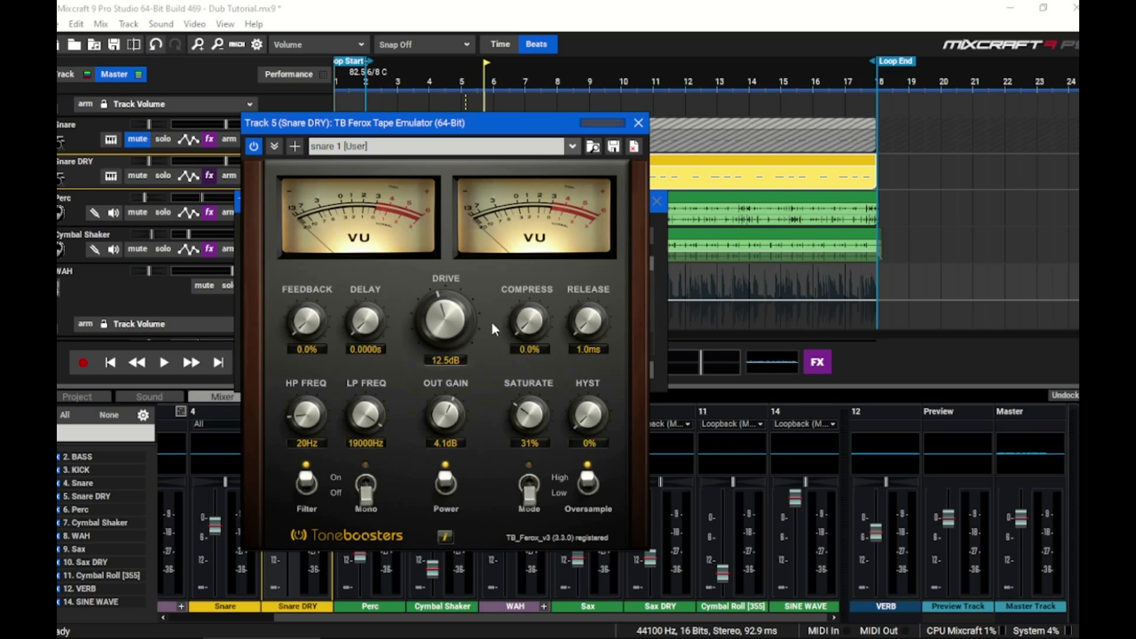
{"action": "left_click", "coordinate": [638, 122]}
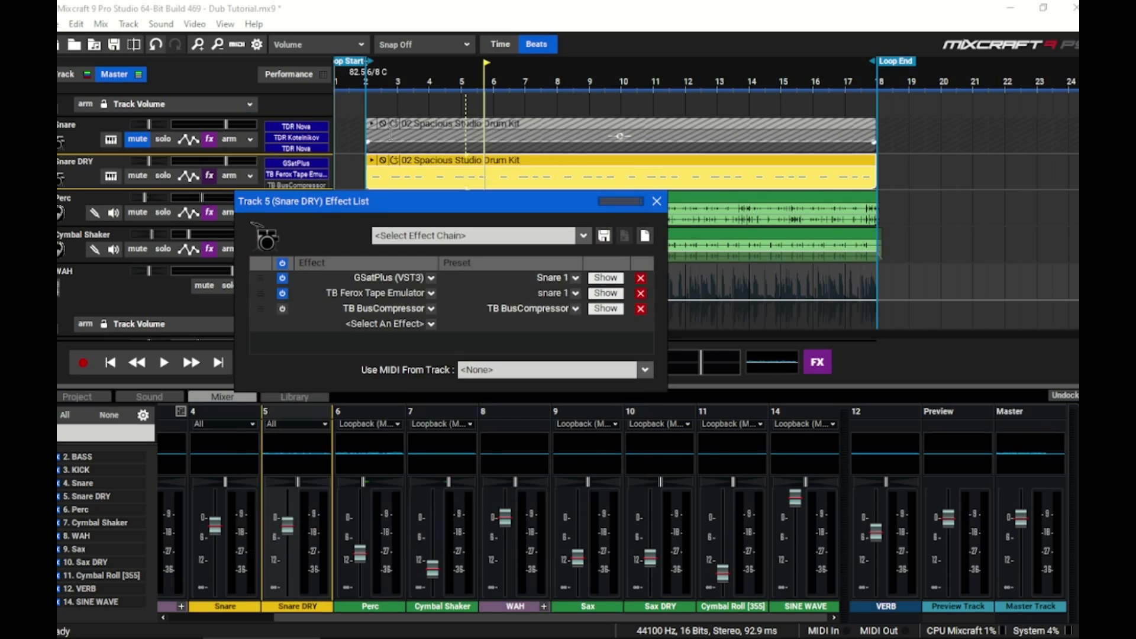
- Compare the mix with the entire Snare DRY effect chain off and back on during playback, and stop playback
{"action": "left_click", "coordinate": [283, 264]}
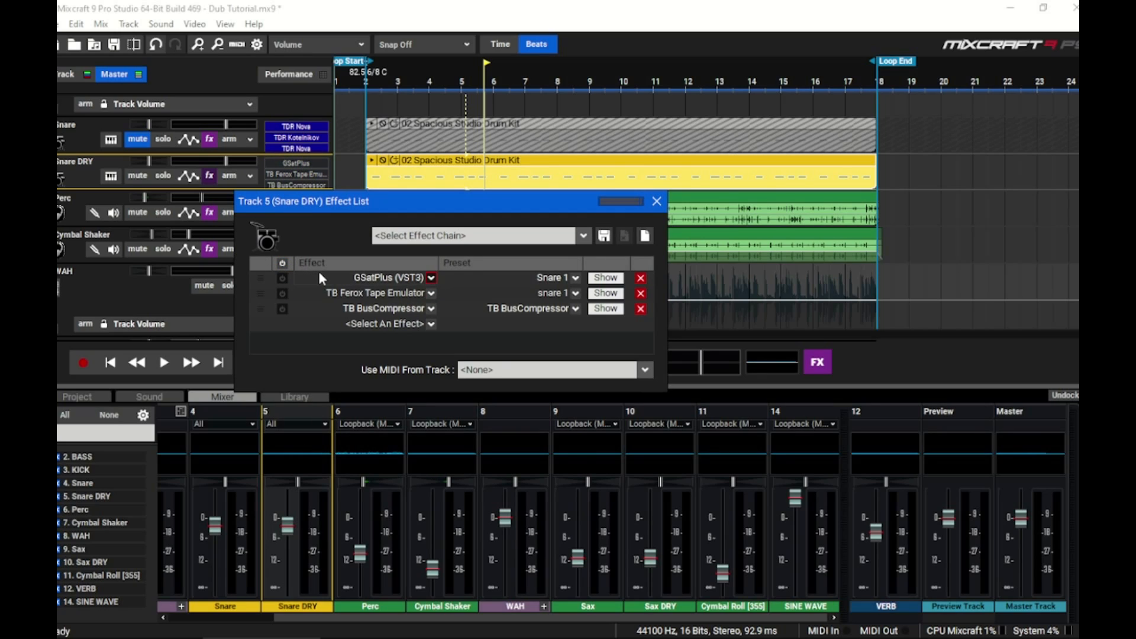
{"action": "key", "text": "space"}
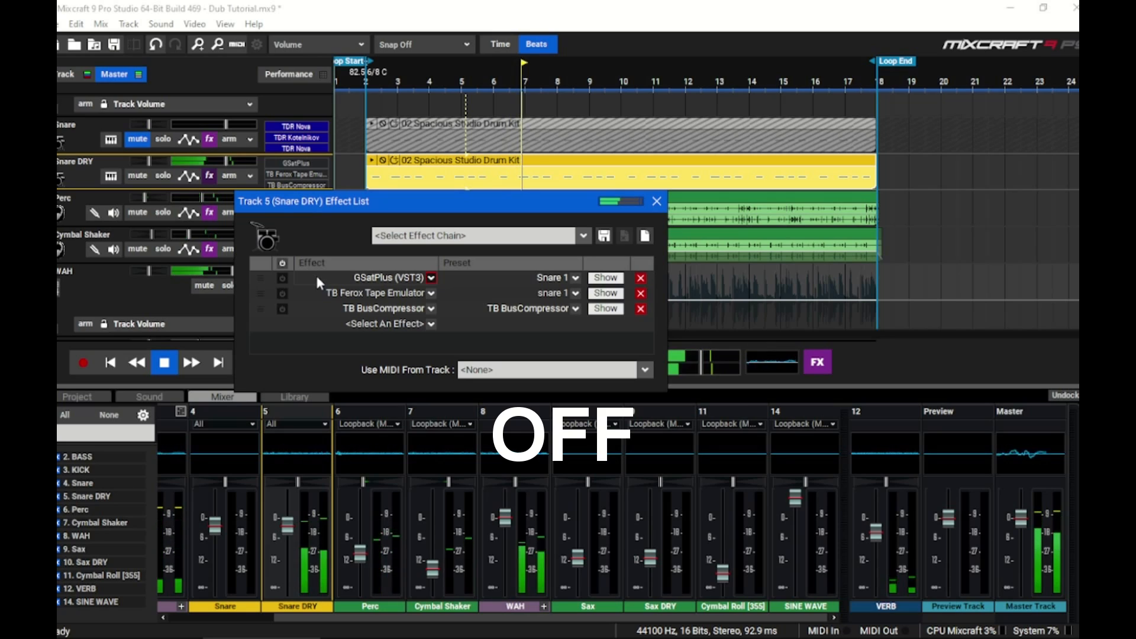
{"action": "left_click", "coordinate": [283, 265]}
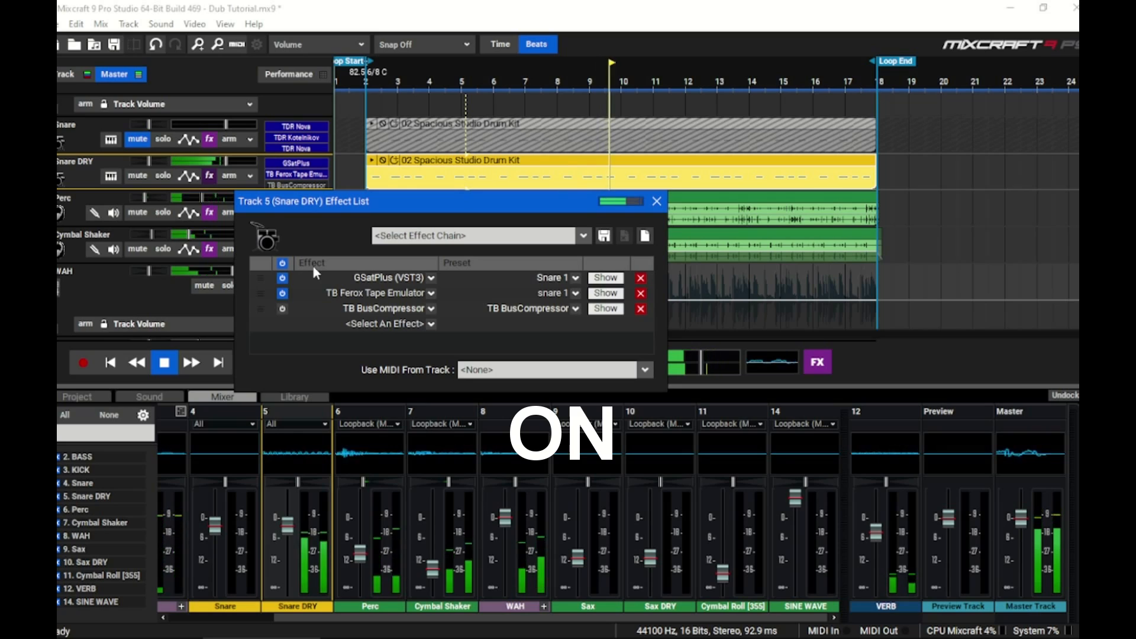
{"action": "key", "text": "space"}
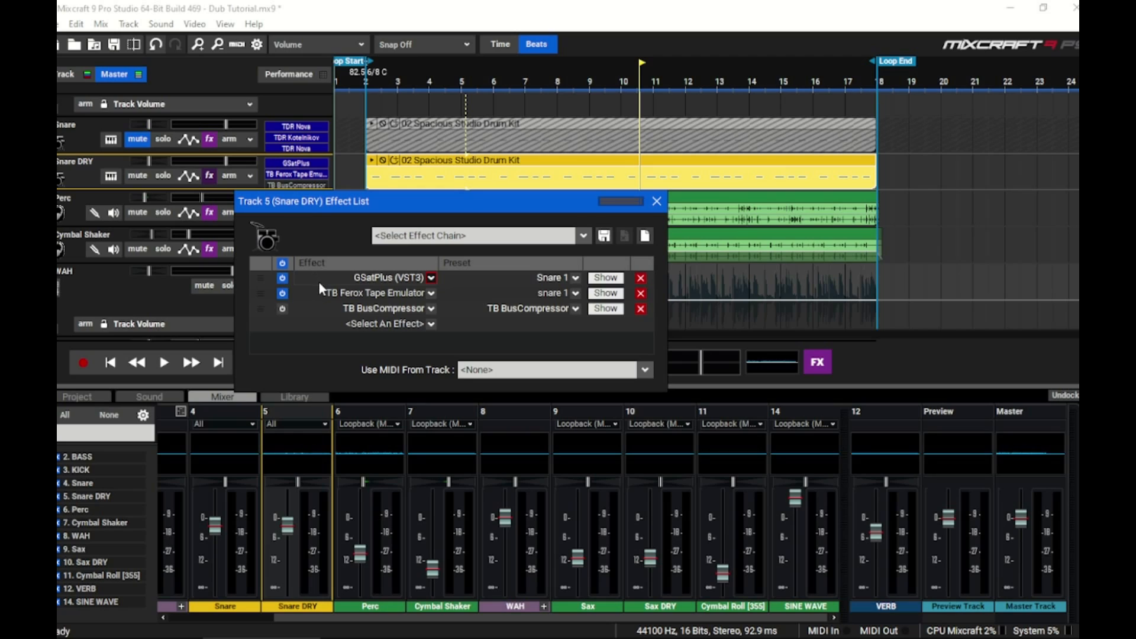
- Enable the TB BusCompressor in the Snare DRY effect list, review its attack, release, ratio and threshold settings, and close its window
{"action": "left_click", "coordinate": [283, 309]}
{"action": "left_click", "coordinate": [606, 309]}
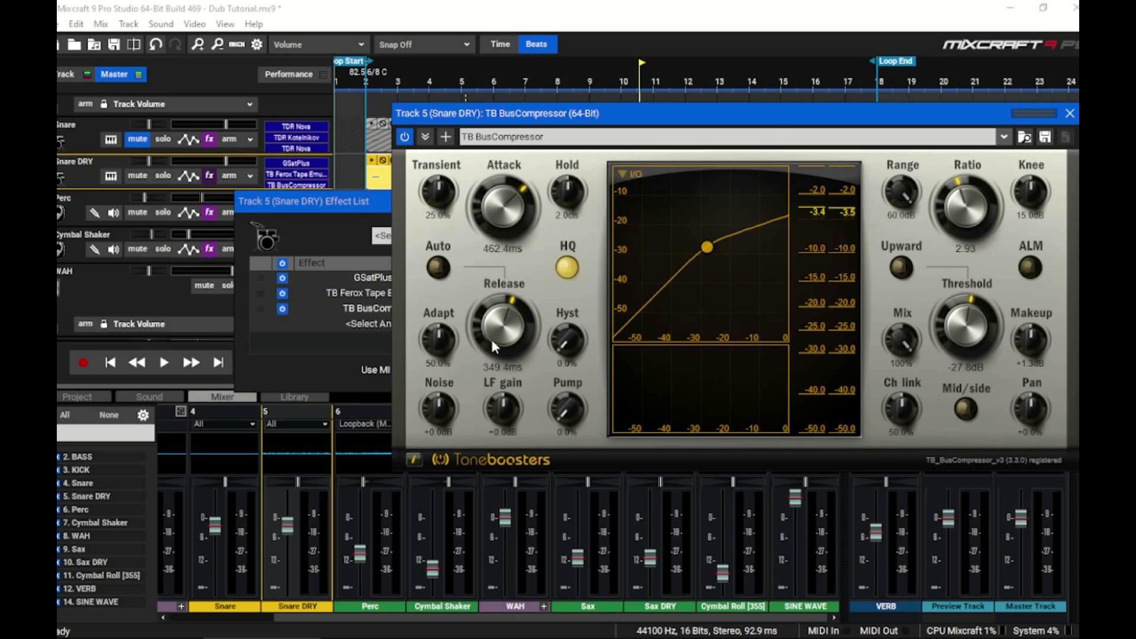
{"action": "mouse_move", "coordinate": [496, 343]}
{"action": "key", "text": "Escape"}
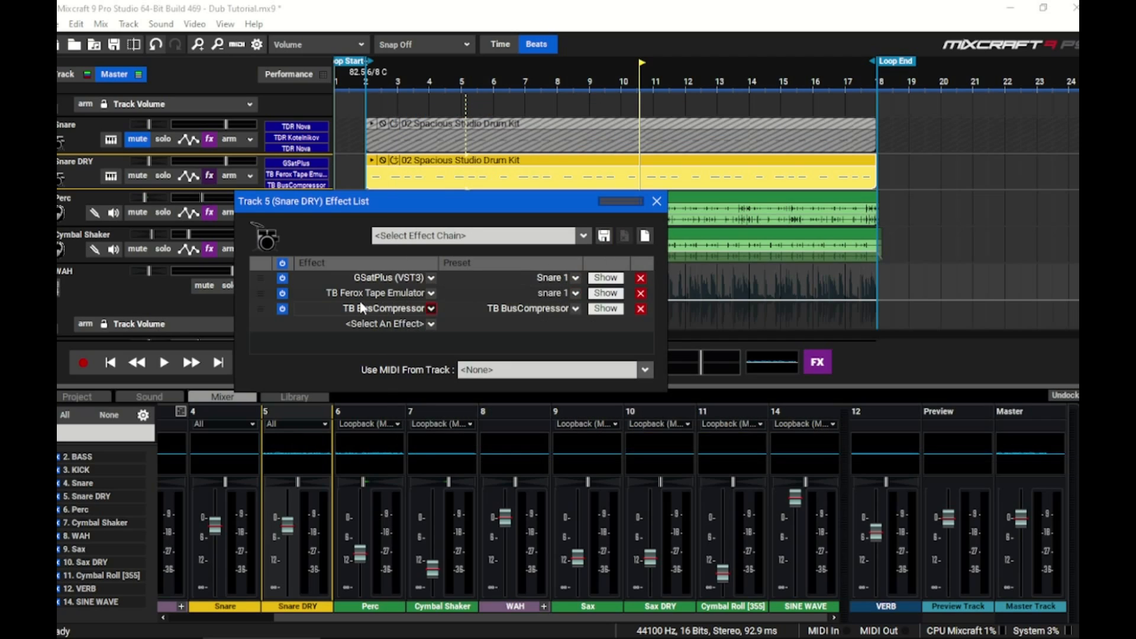
- Compare the mix with only the TB BusCompressor off and back on during playback
{"action": "left_click", "coordinate": [283, 308]}
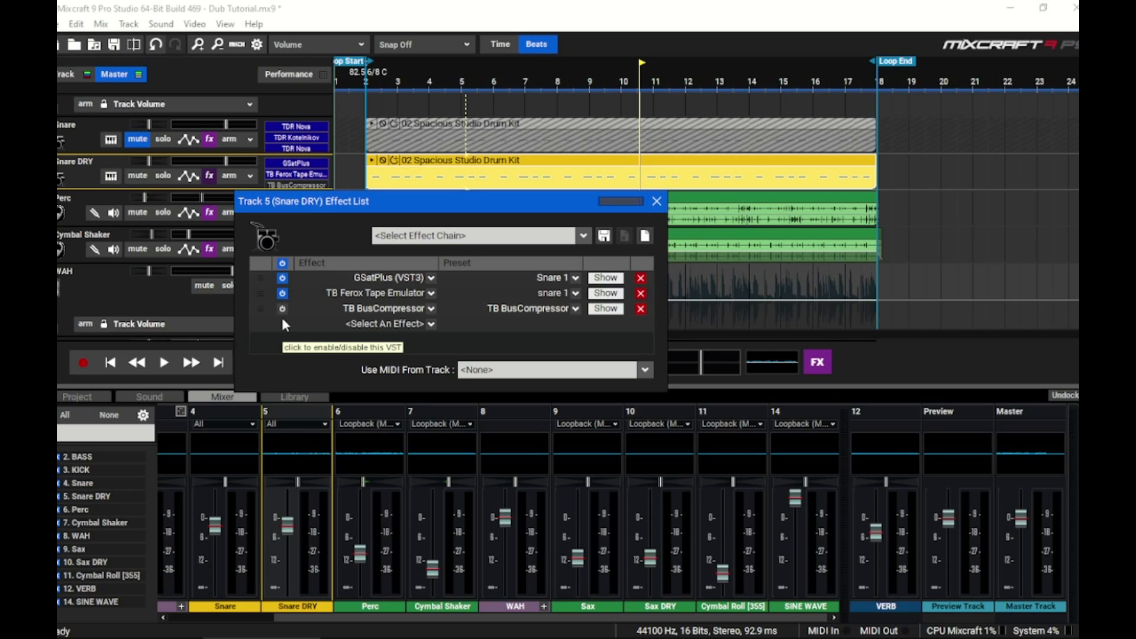
{"action": "key", "text": "space"}
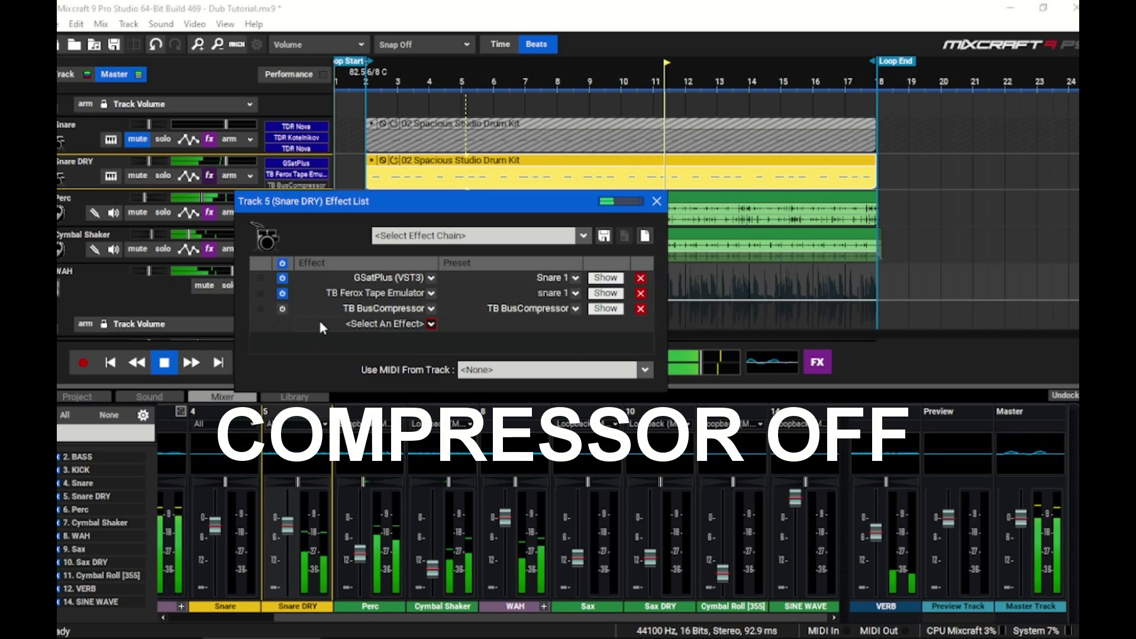
{"action": "left_click", "coordinate": [282, 310]}
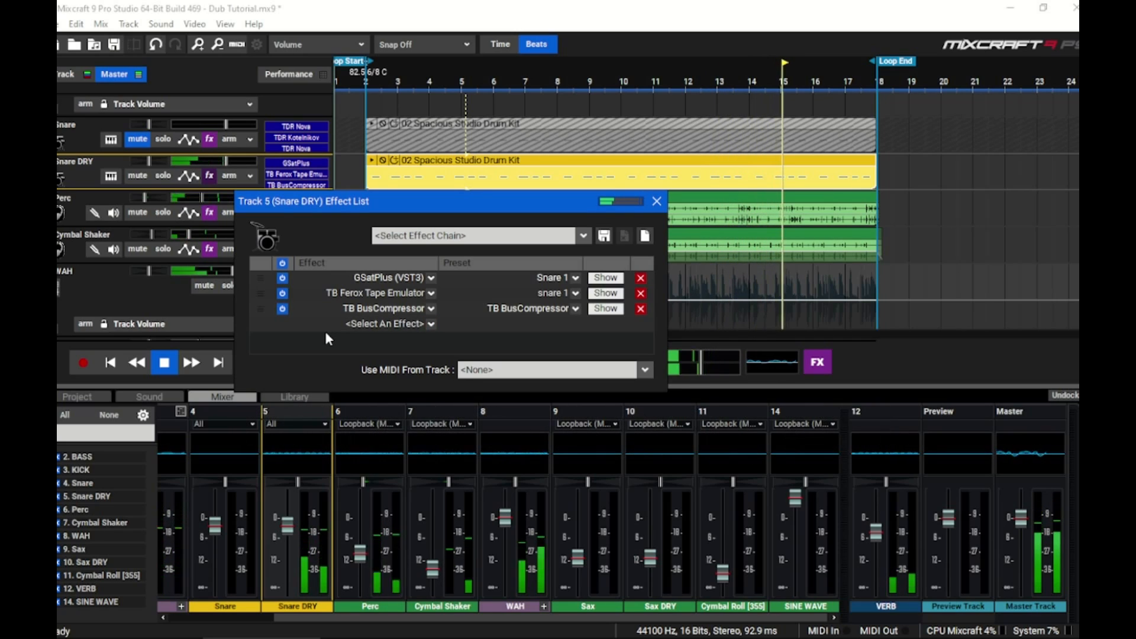
- Bypass and reactivate all three Snare DRY effects together during playback to compare the snare's sound, and stop playback
{"action": "left_click", "coordinate": [282, 264]}
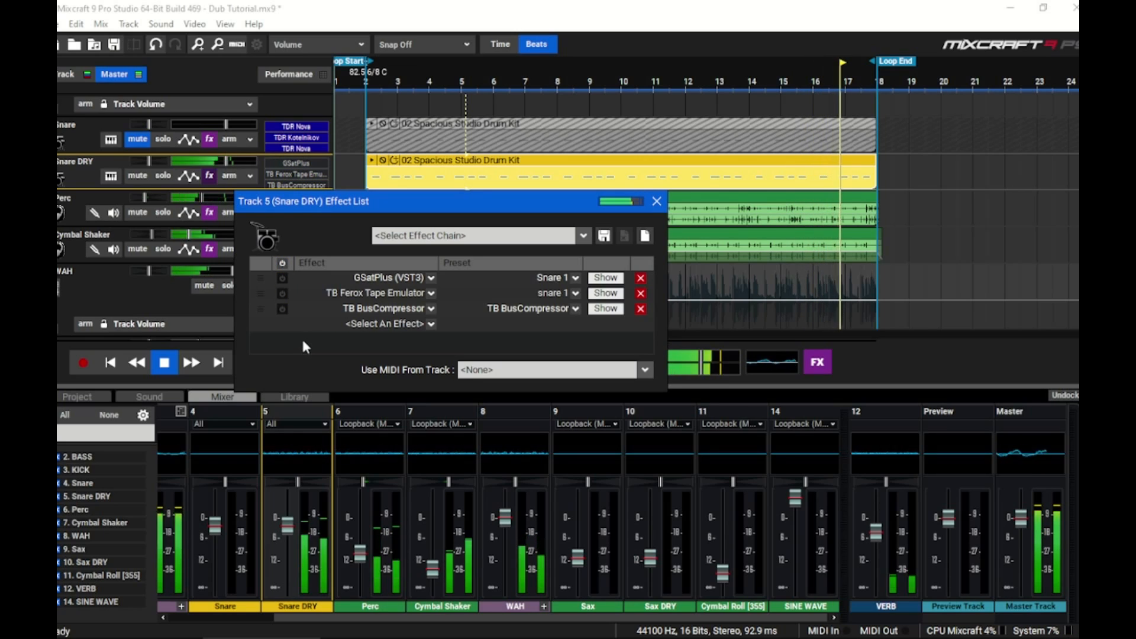
{"action": "left_click", "coordinate": [282, 264]}
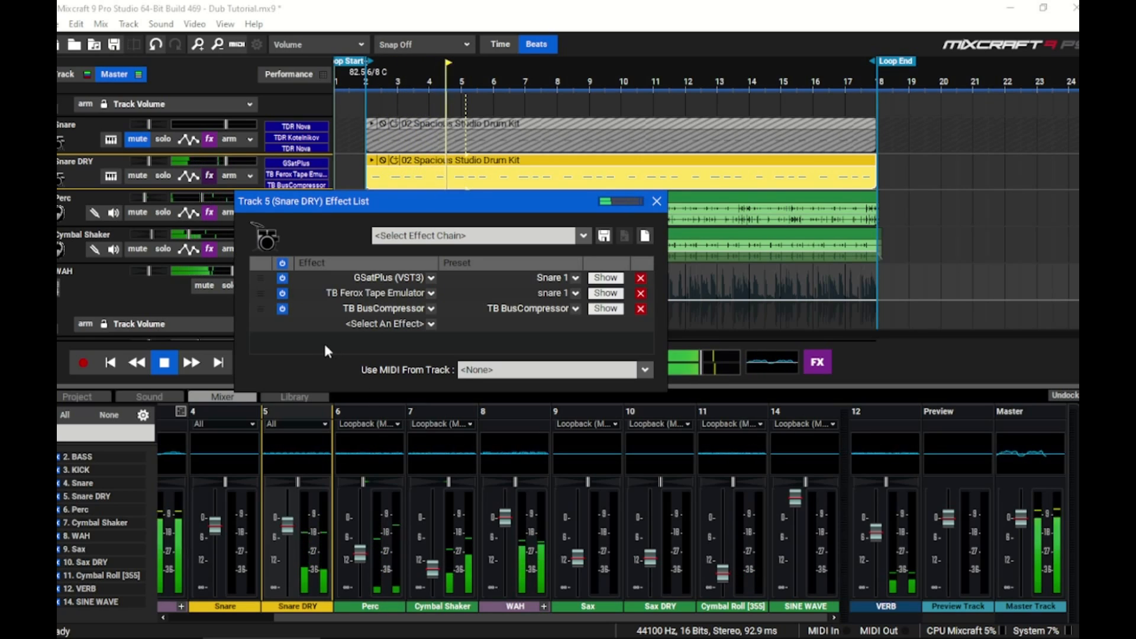
{"action": "key", "text": "space"}
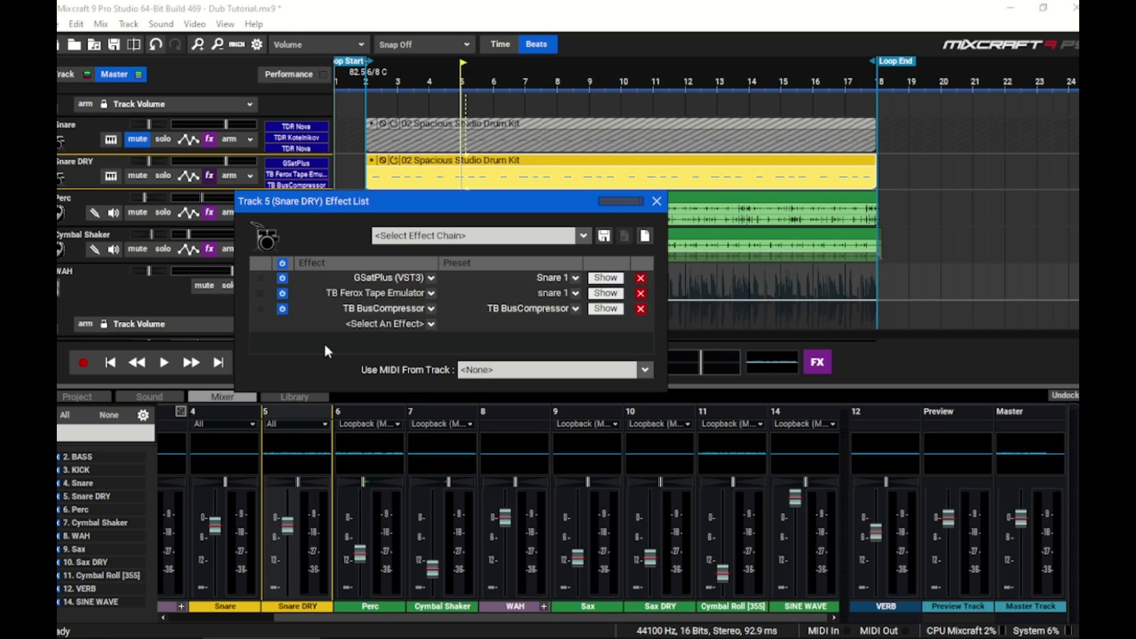
- Set the TB BusCompressor's ratio to 3.98, threshold to -33.0 dB and makeup gain to +5.3 dB during playback, and stop playback
{"action": "left_click", "coordinate": [619, 309]}
{"action": "key", "text": "space"}
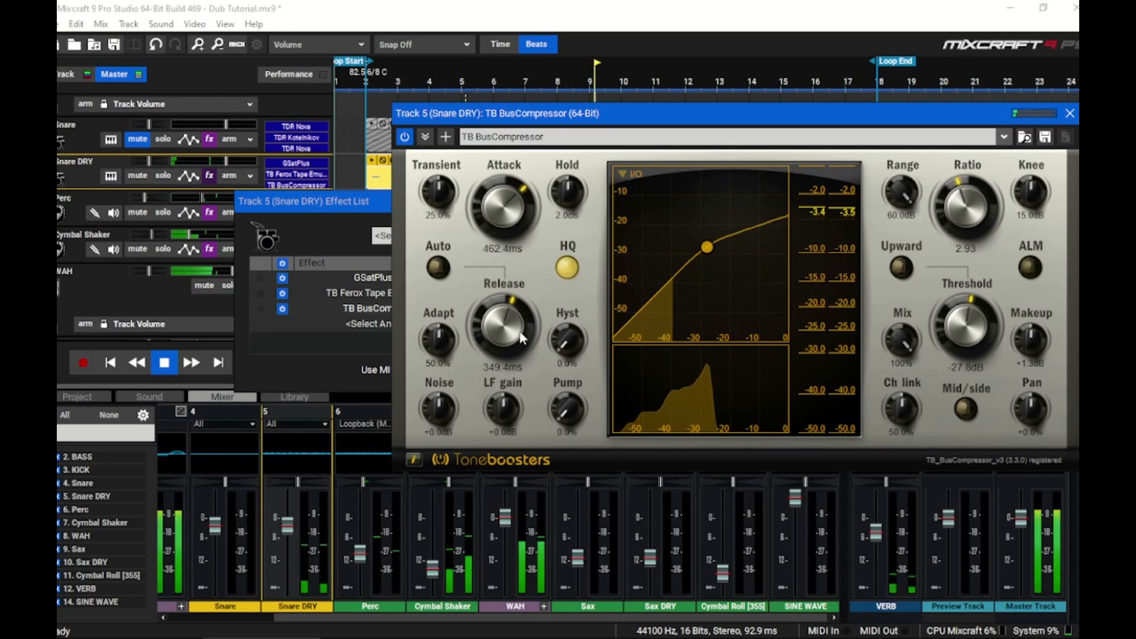
{"action": "scroll", "coordinate": [975, 228], "scroll_direction": "up", "scroll_amount": 2}
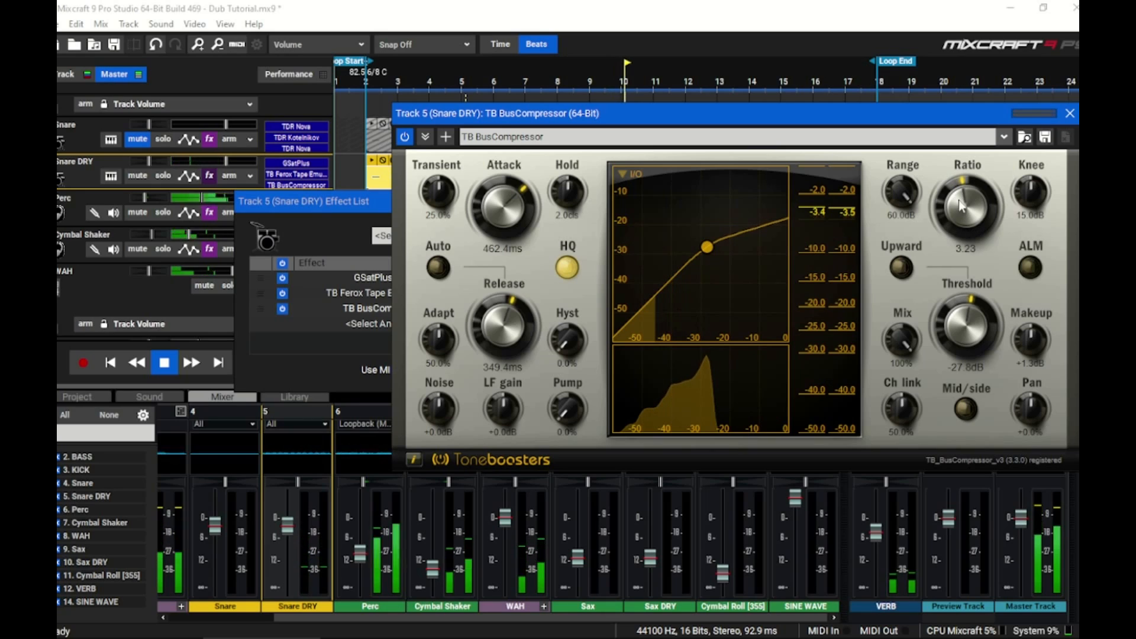
{"action": "scroll", "coordinate": [962, 317], "scroll_direction": "up", "scroll_amount": 2}
{"action": "left_click_drag", "start_coordinate": [961, 316], "coordinate": [961, 353]}
{"action": "scroll", "coordinate": [968, 204], "scroll_direction": "up", "scroll_amount": 2}
{"action": "scroll", "coordinate": [1033, 340], "scroll_direction": "up", "scroll_amount": 1}
{"action": "left_click_drag", "start_coordinate": [1034, 339], "coordinate": [1034, 311]}
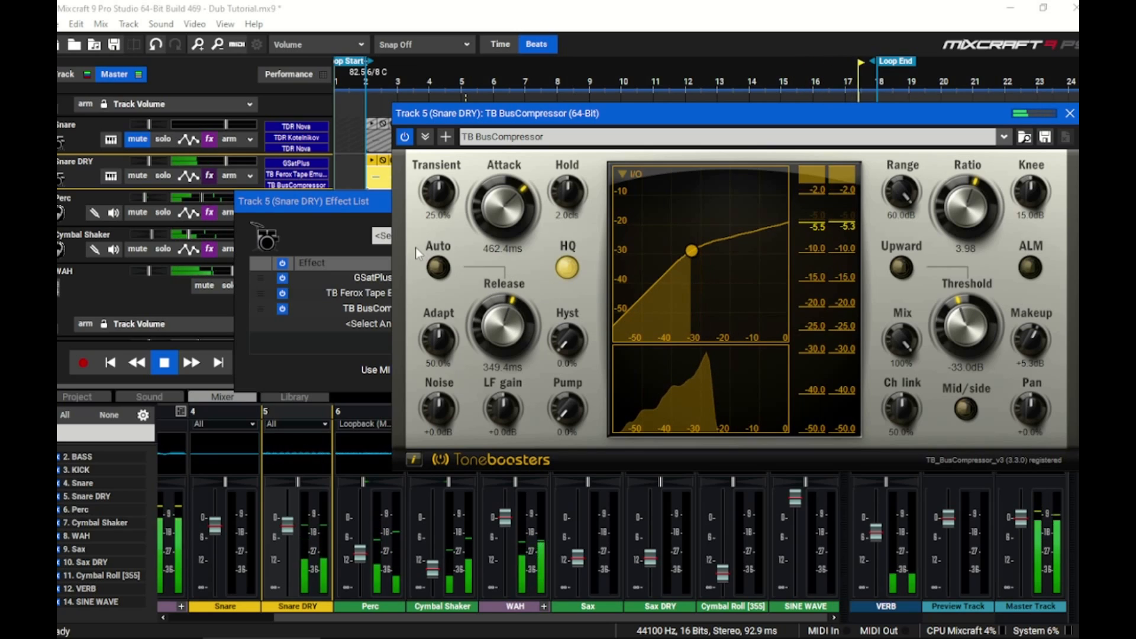
{"action": "left_click", "coordinate": [355, 203]}
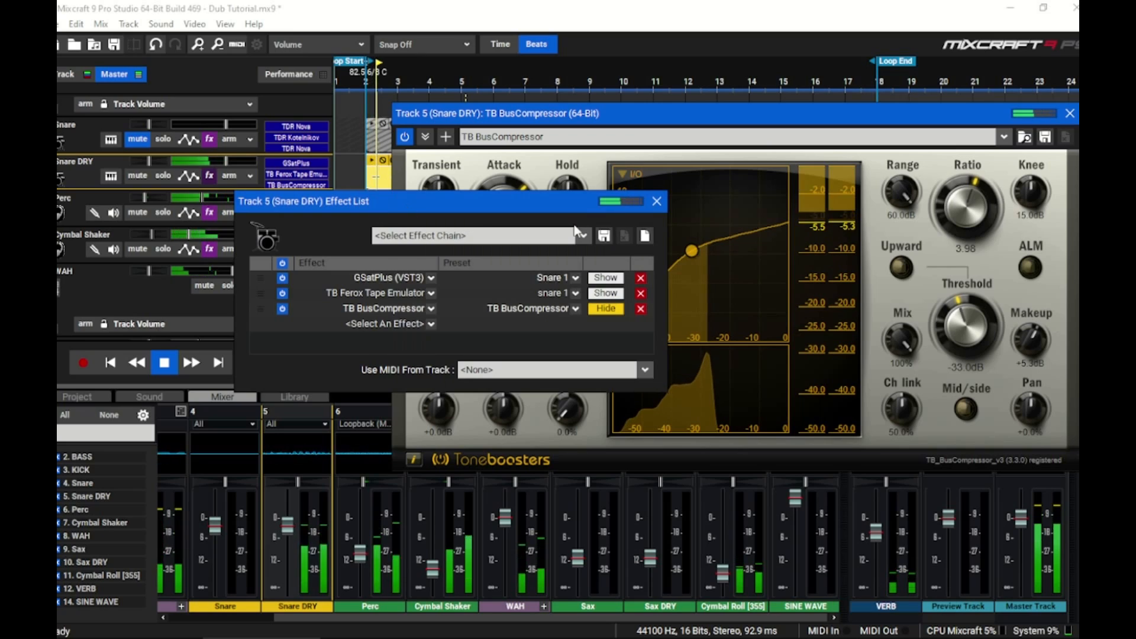
{"action": "left_click", "coordinate": [164, 362]}
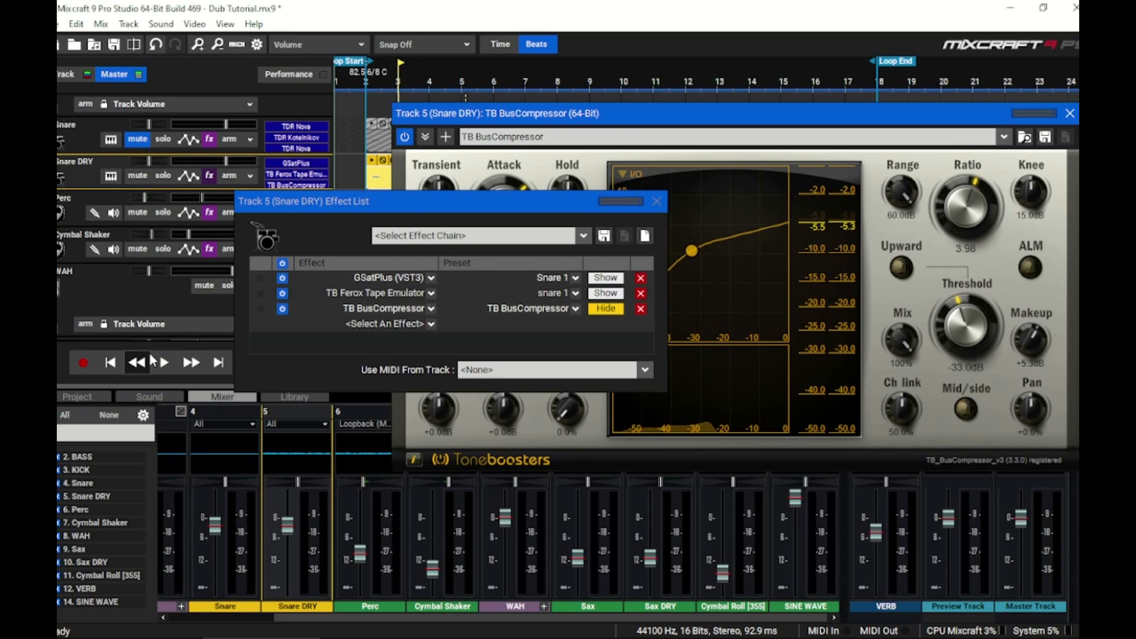